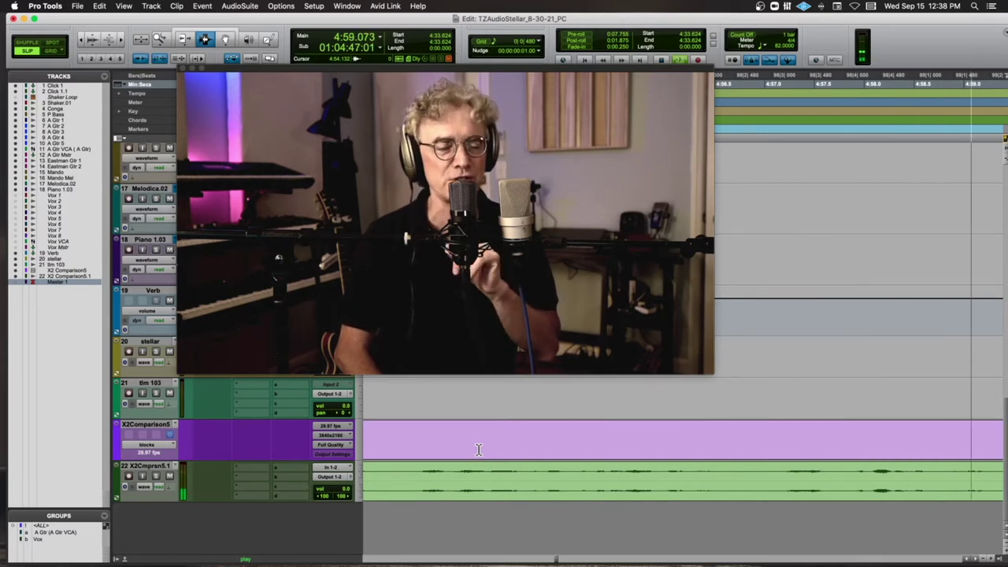
Step: Stop the poem video, set the playback position near the start of the Poetry Audio clips, and close the video window
key(space)
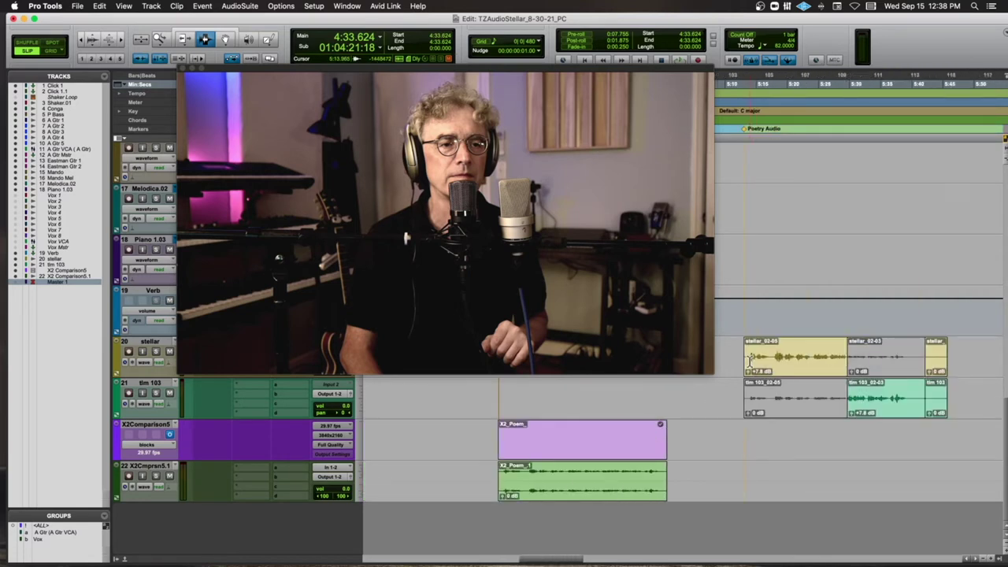
click(750, 359)
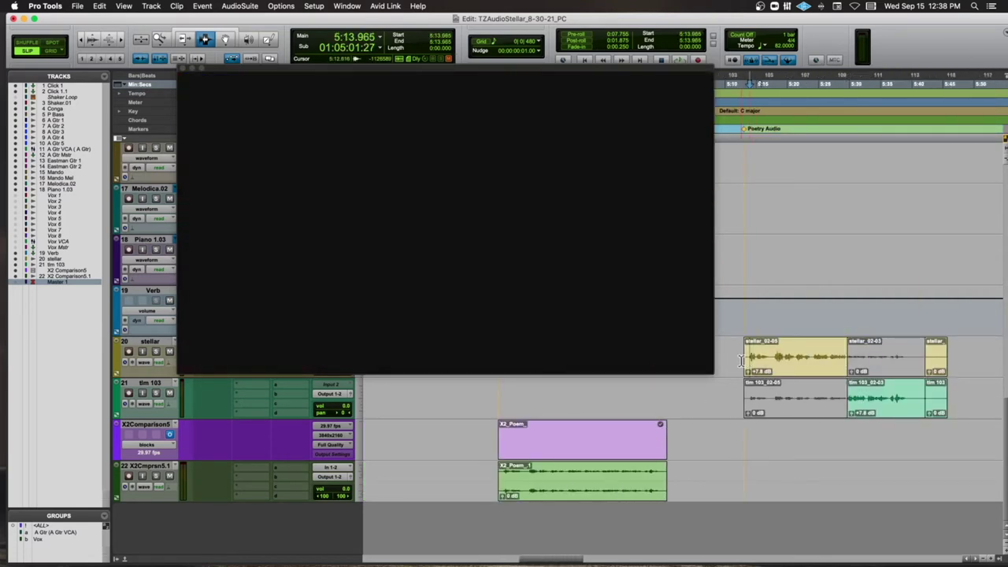
click(183, 69)
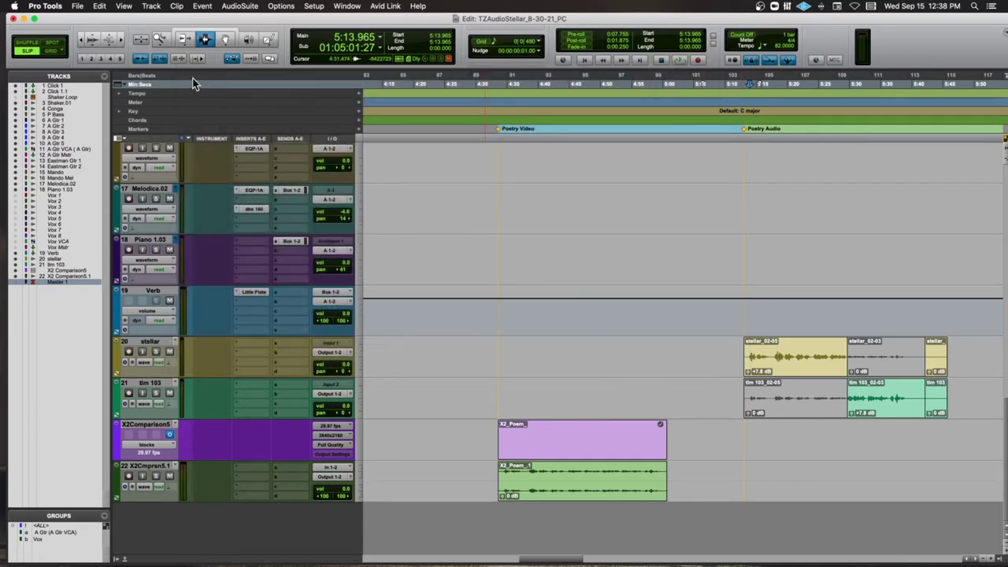
Step: Play the Poetry Audio section to compare the alternating stellar and tlm 103 microphone clips
key(super+bracketright)
key(super+bracketright)
key(super+bracketright)
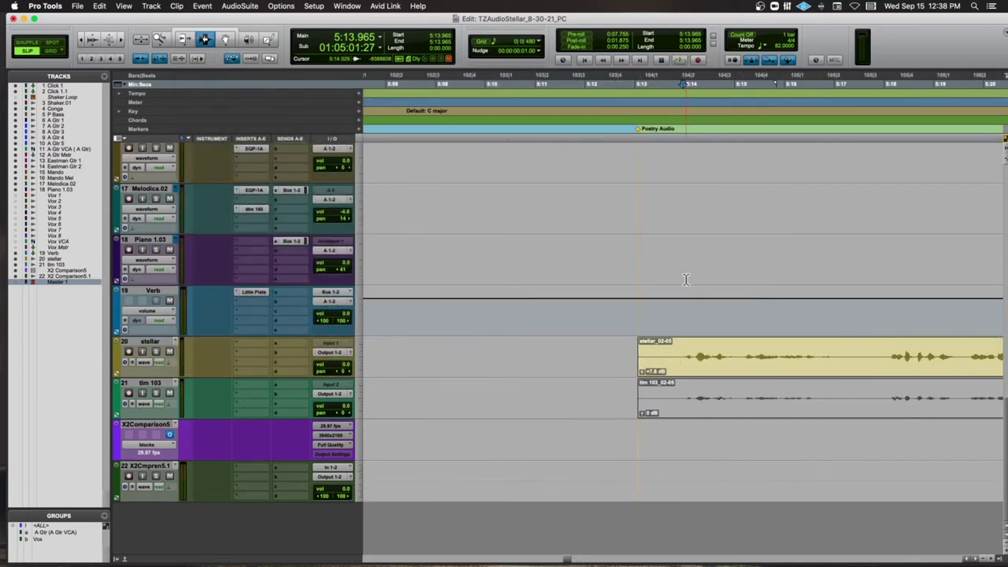
key(space)
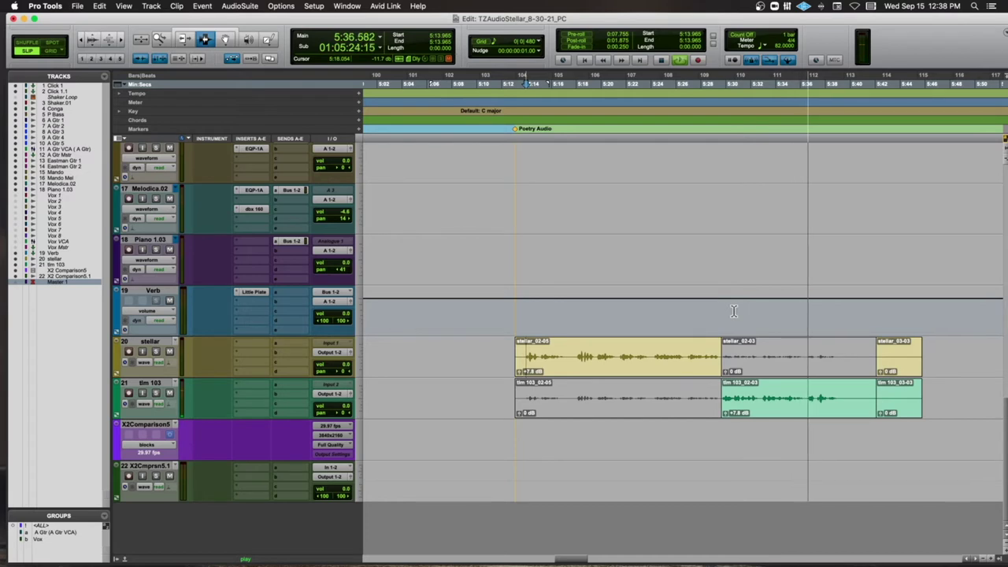
scroll(733, 311, right, 1)
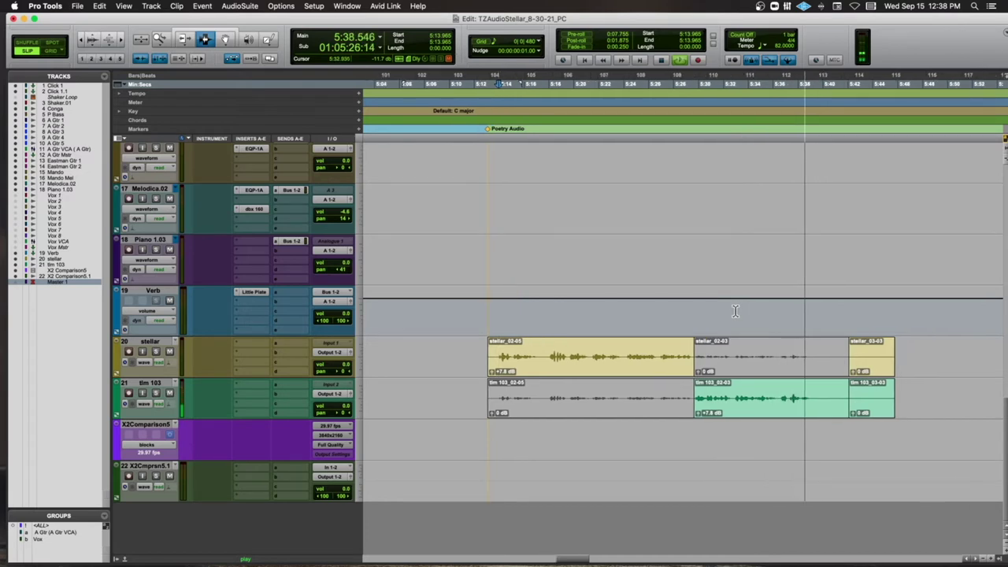
scroll(709, 338, up, 1)
key(space)
scroll(698, 355, right, 1)
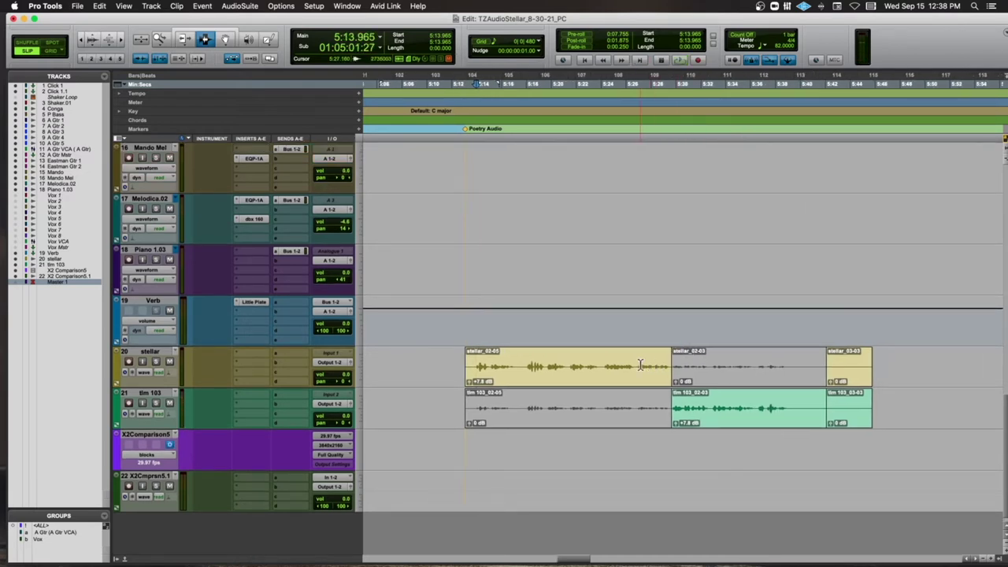
Step: Select the quiet gap of about 1.1 s near 5:17 in the first Poetry Audio clip on the stellar track and play it
click(639, 367)
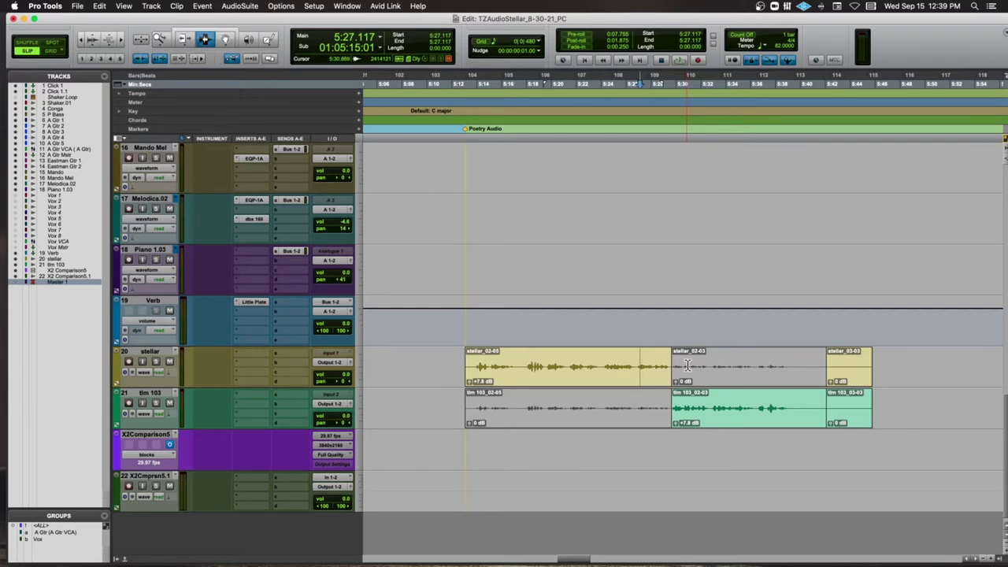
click(508, 363)
drag(512, 364, 528, 364)
key(super+bracketright)
key(super+bracketright)
key(super+bracketright)
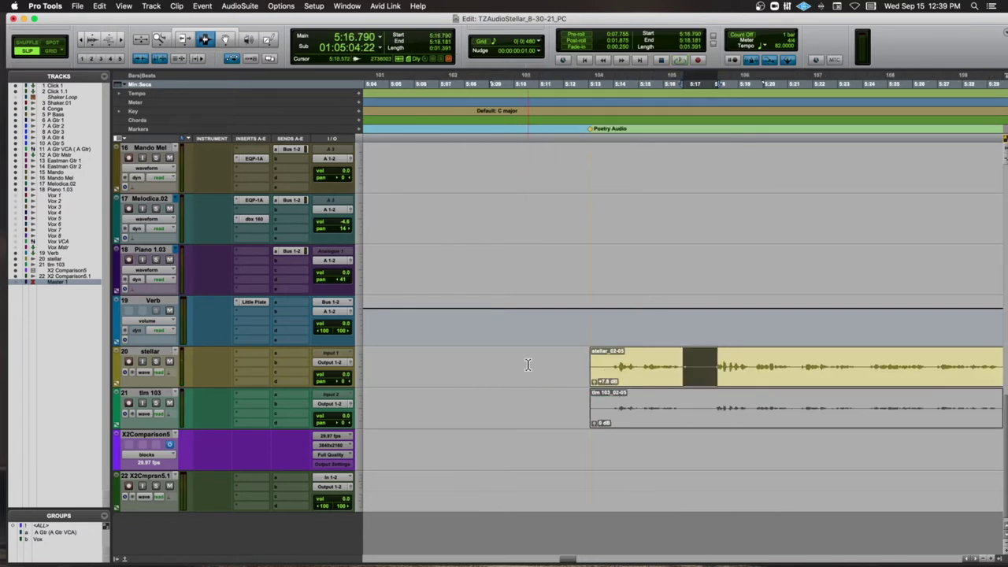
drag(702, 367, 811, 376)
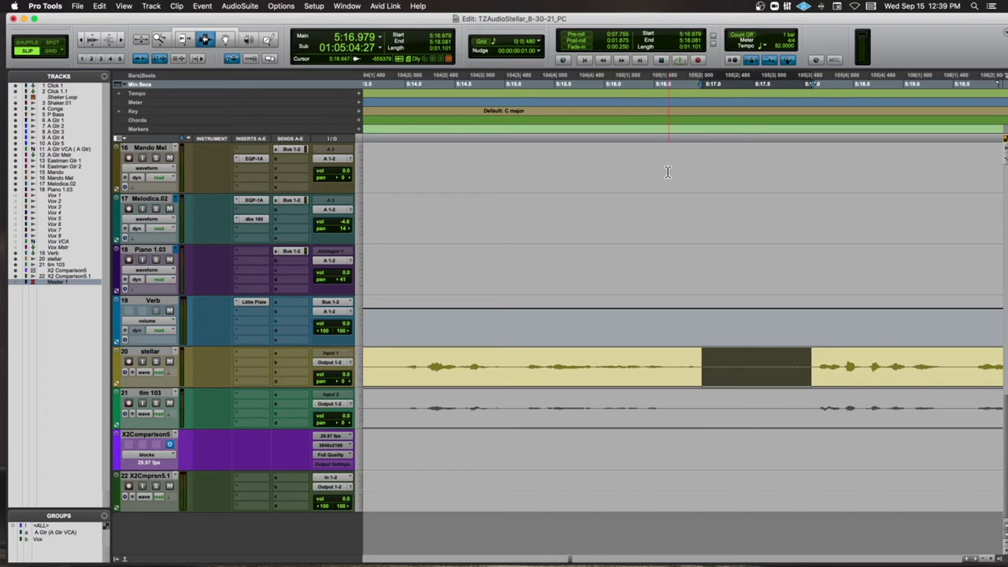
key(space)
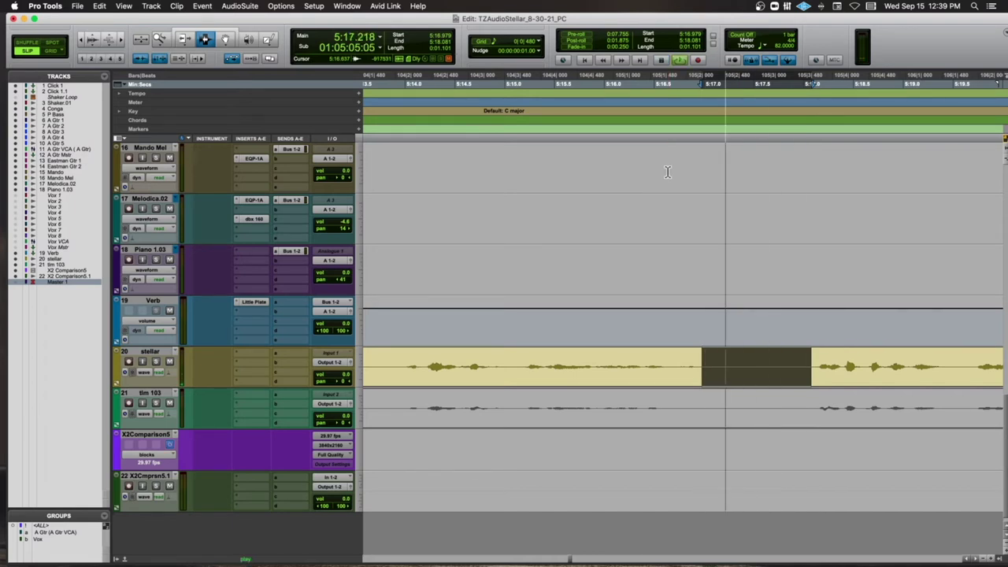
key(space)
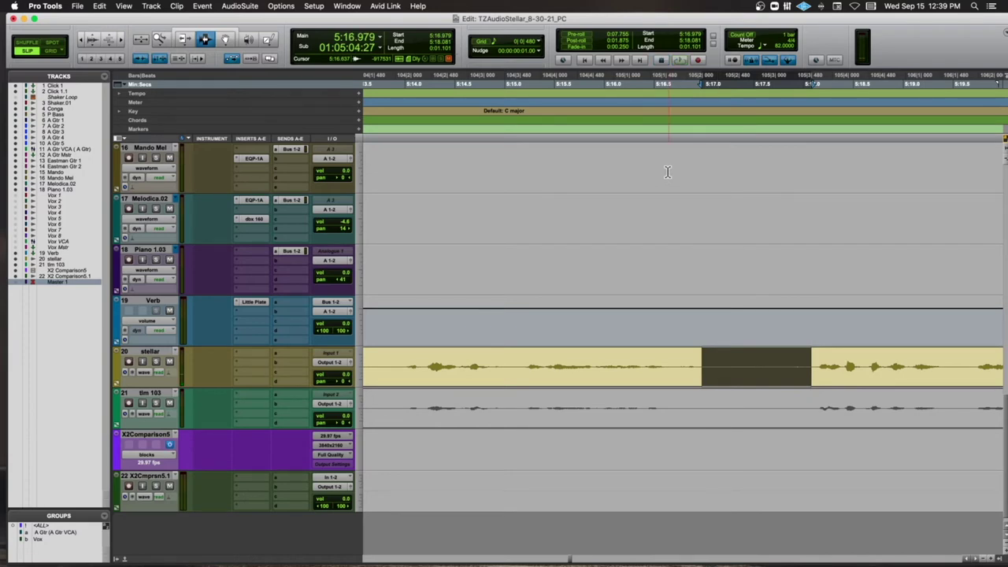
Step: Select the X2 Comparison 2 video clip at the Everyday Video marker
key(super+bracketleft)
key(super+bracketleft)
key(super+bracketleft)
key(super+bracketleft)
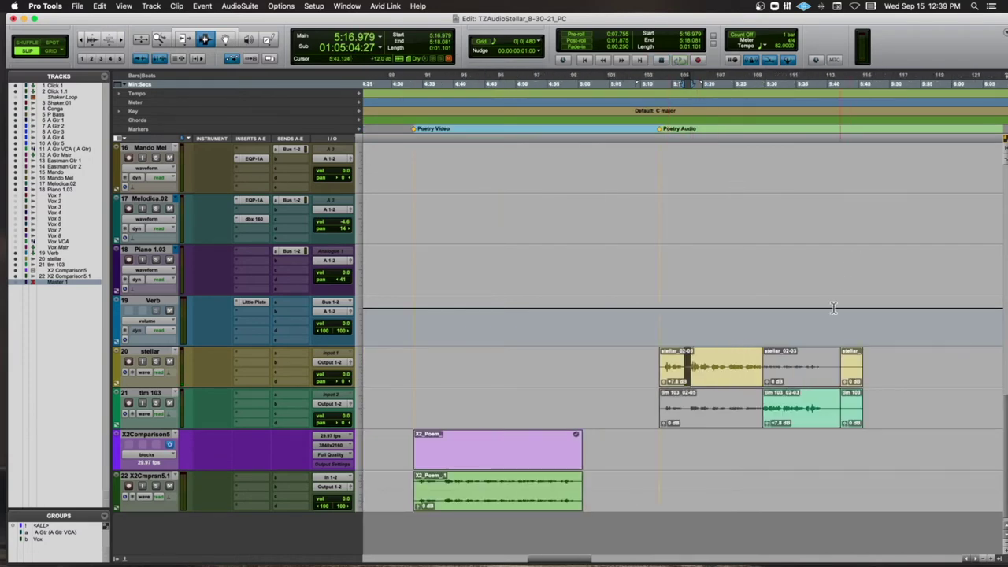
scroll(780, 352, right, 15)
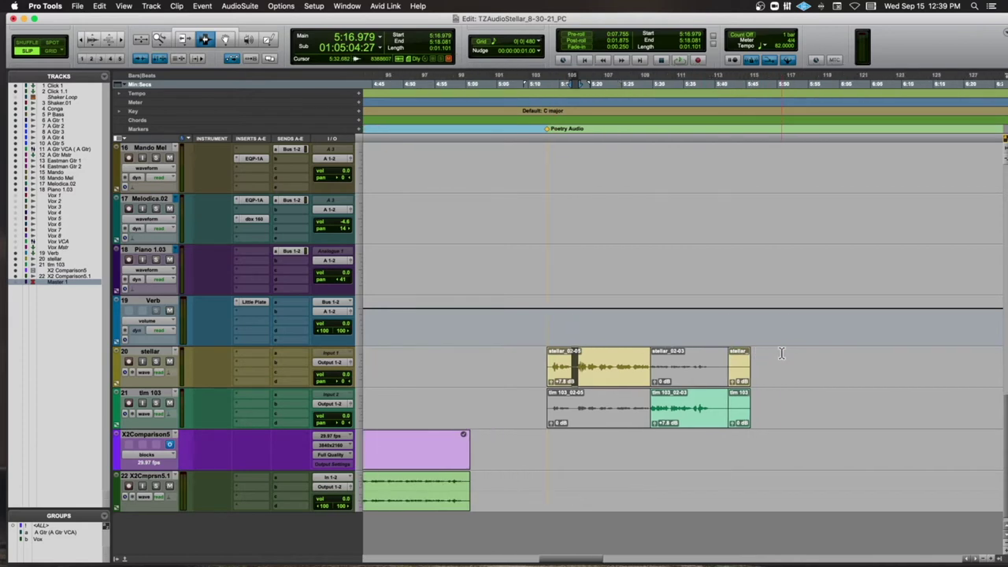
scroll(781, 352, right, 8)
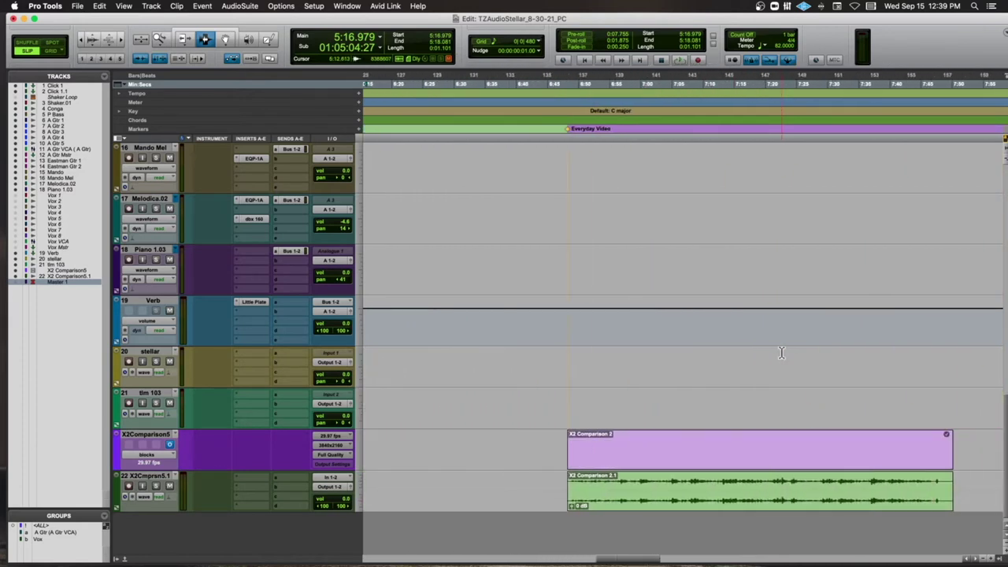
key(super+9)
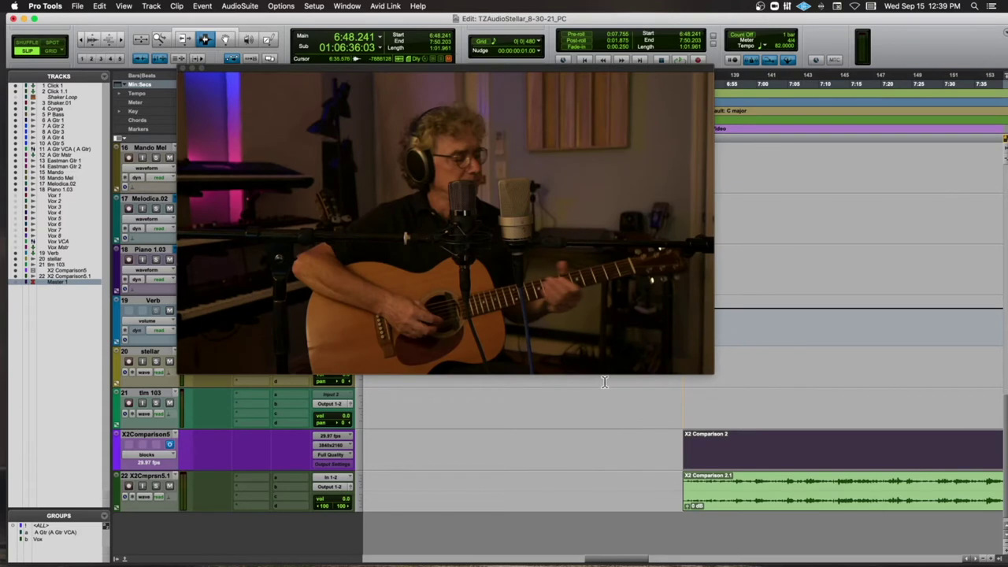
Step: Play the selected X2 Comparison 2 clip with its video and audio
key(super+bracketleft)
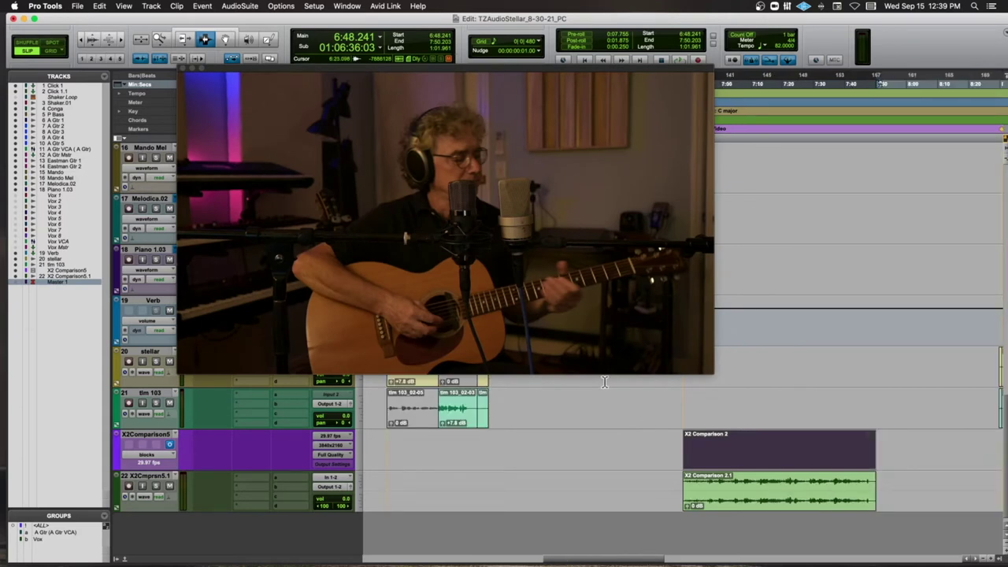
key(super+bracketright)
key(super+bracketright)
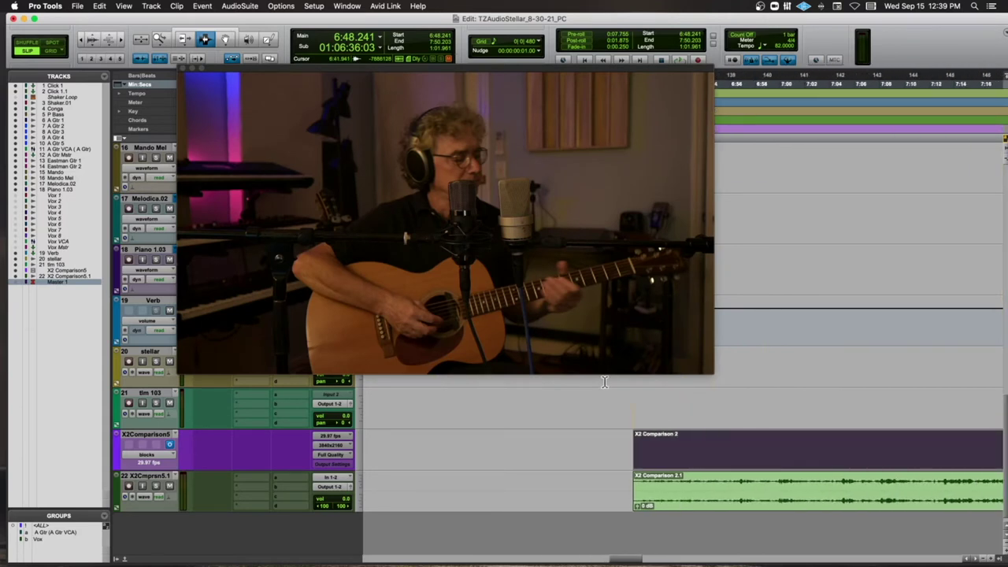
scroll(604, 382, right, 8)
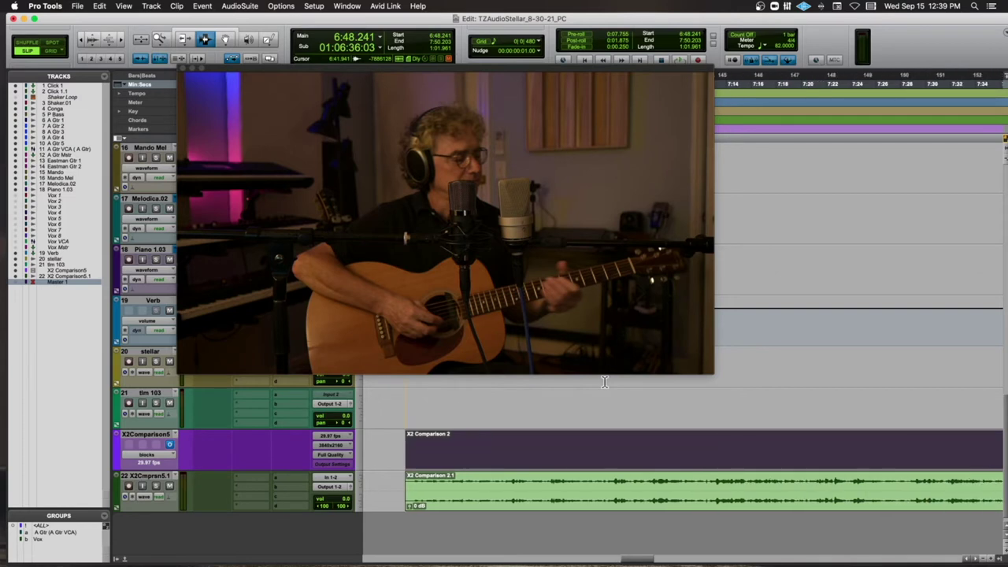
key(super+bracketleft)
key(super+bracketright)
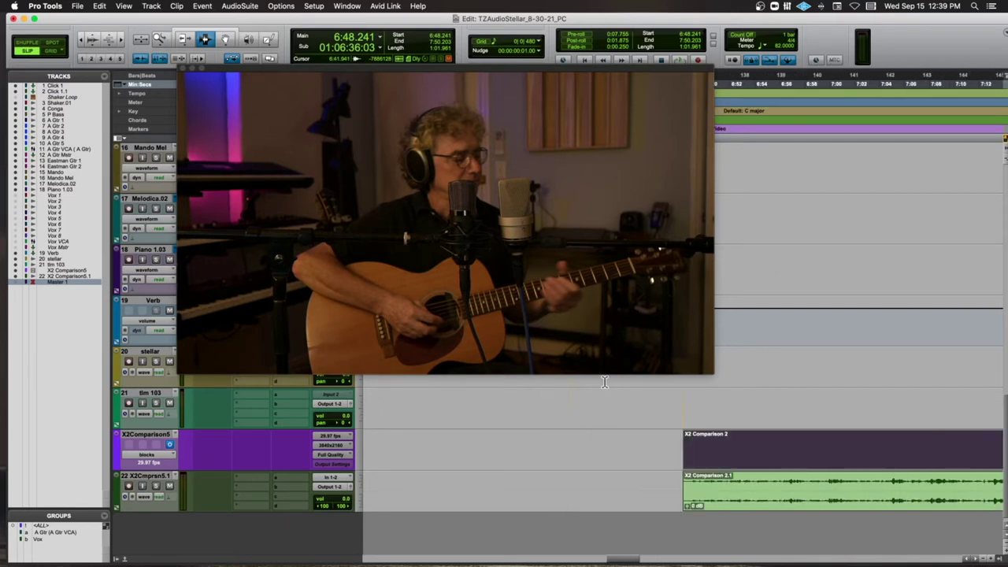
scroll(604, 382, right, 8)
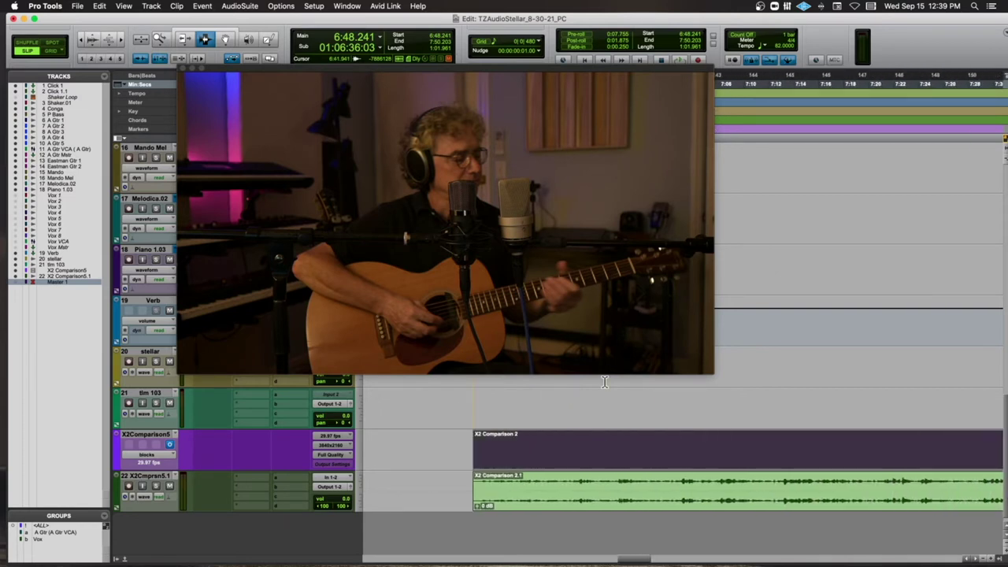
scroll(603, 382, right, 4)
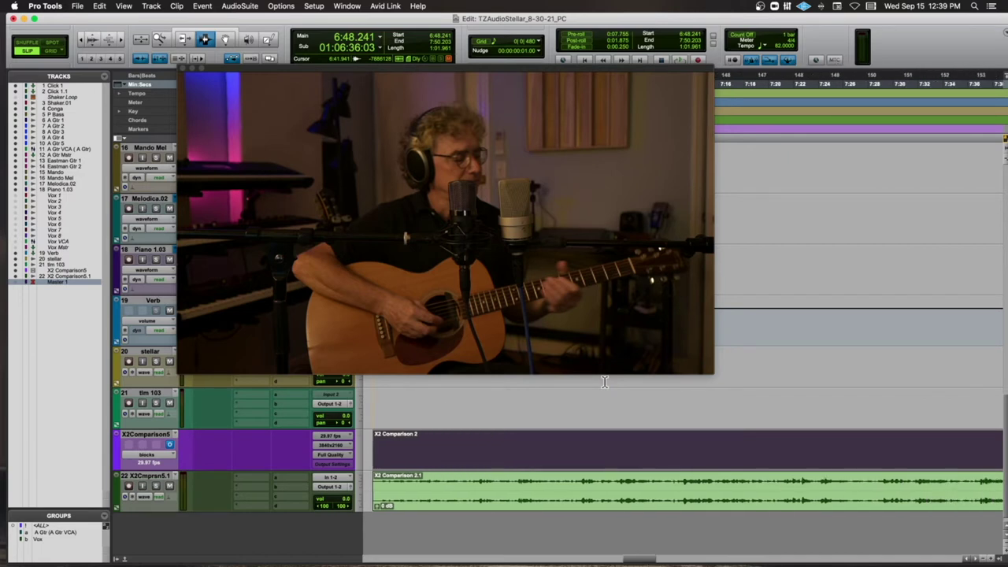
key(space)
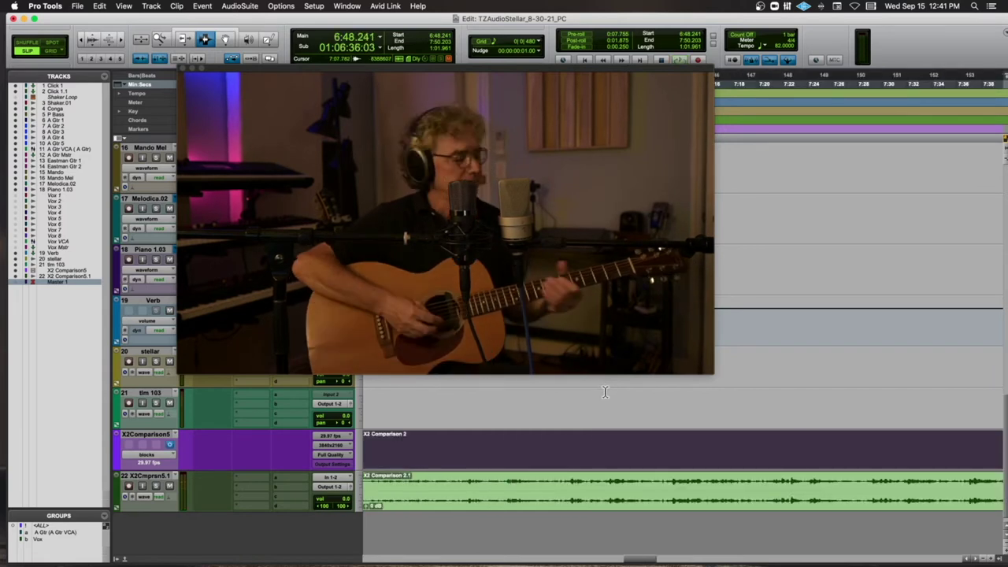
Step: Set the playback position just before the Everyday Audio clips and close the video window
key(super+bracketleft)
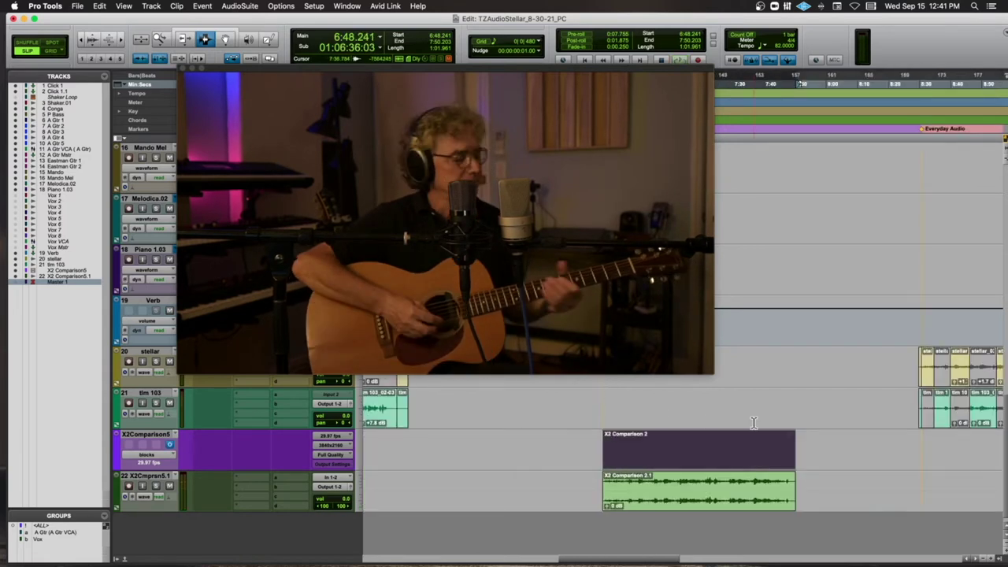
click(920, 364)
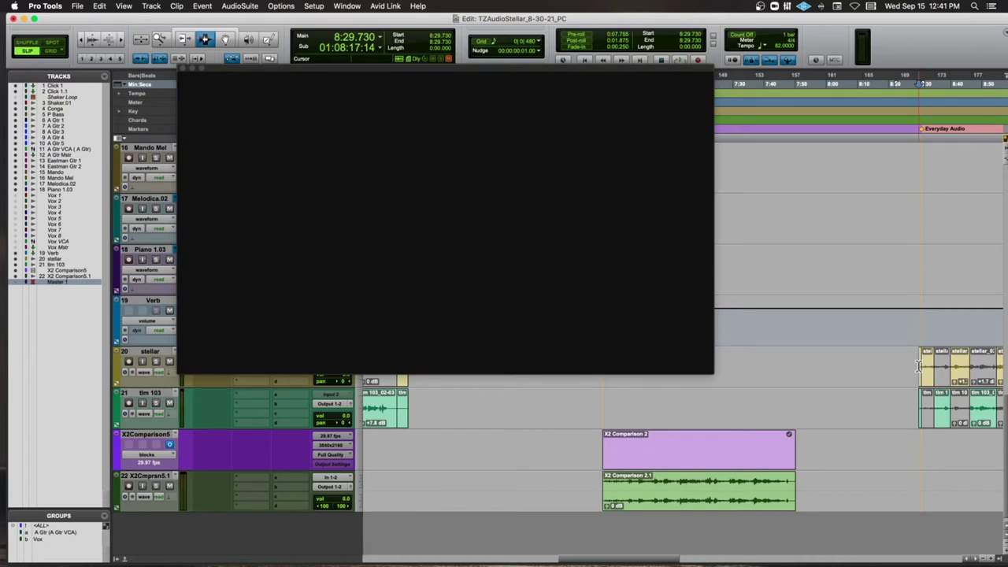
key(super+bracketright)
click(182, 68)
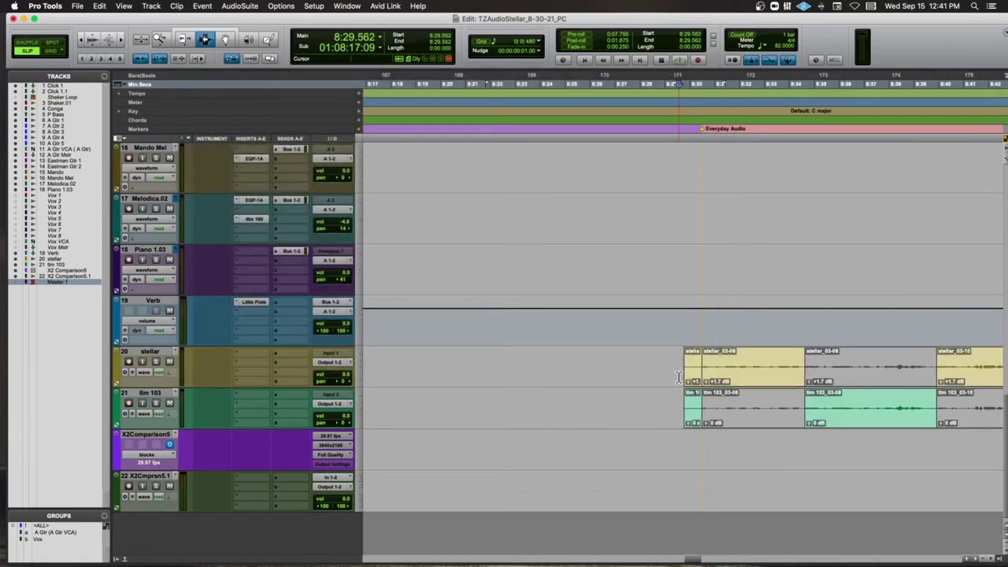
Step: Play the opening of the Everyday Audio section several times, comparing the stellar and tlm 103 clips
key(KP_Decimal)
key(KP_1)
key(KP_Decimal)
key(space)
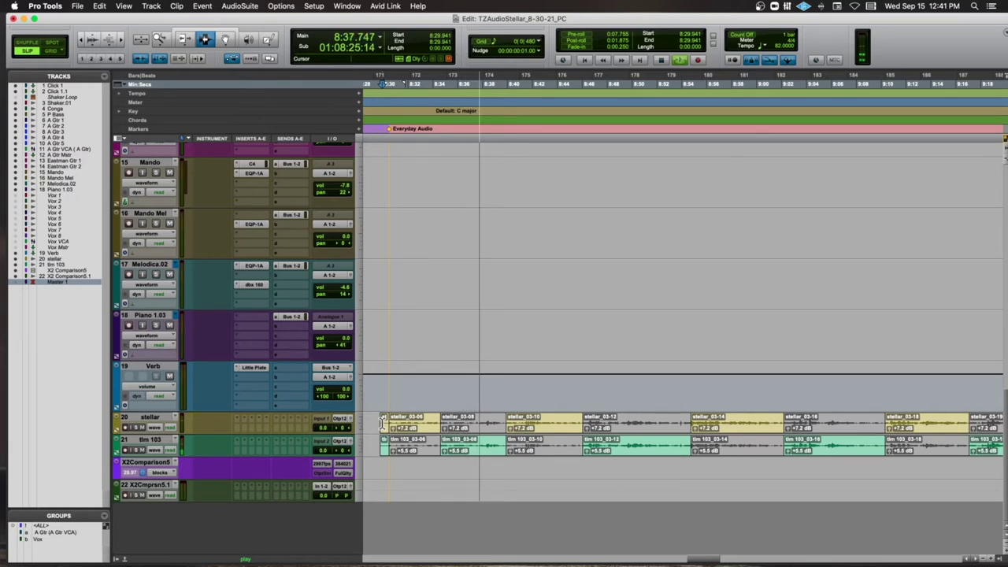
key(space)
key(space)
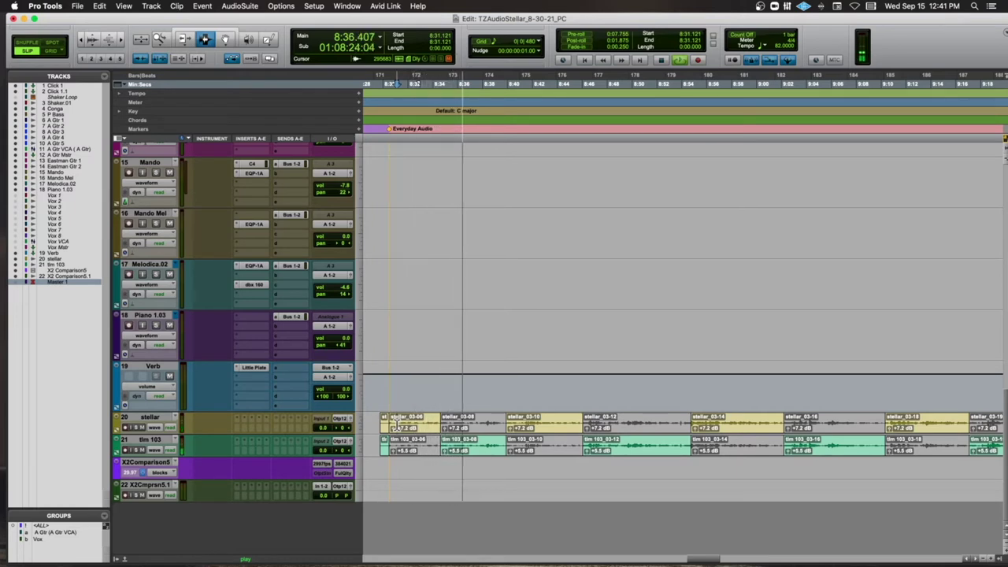
key(space)
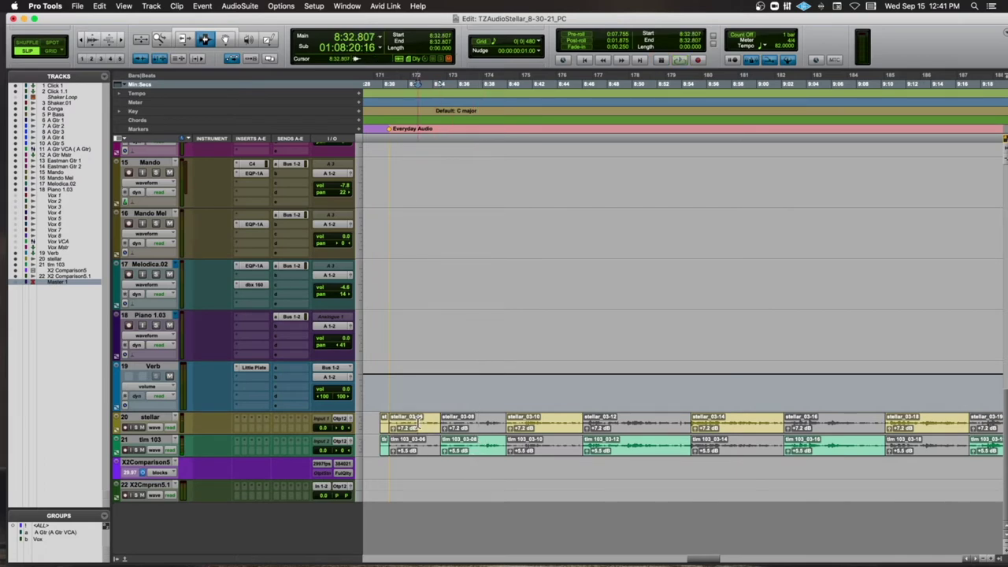
key(space)
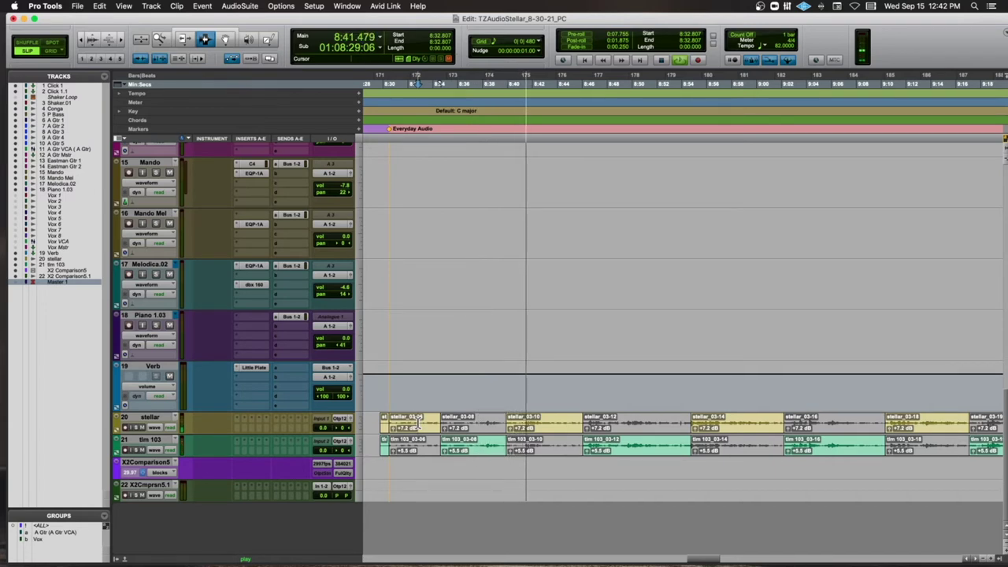
key(space)
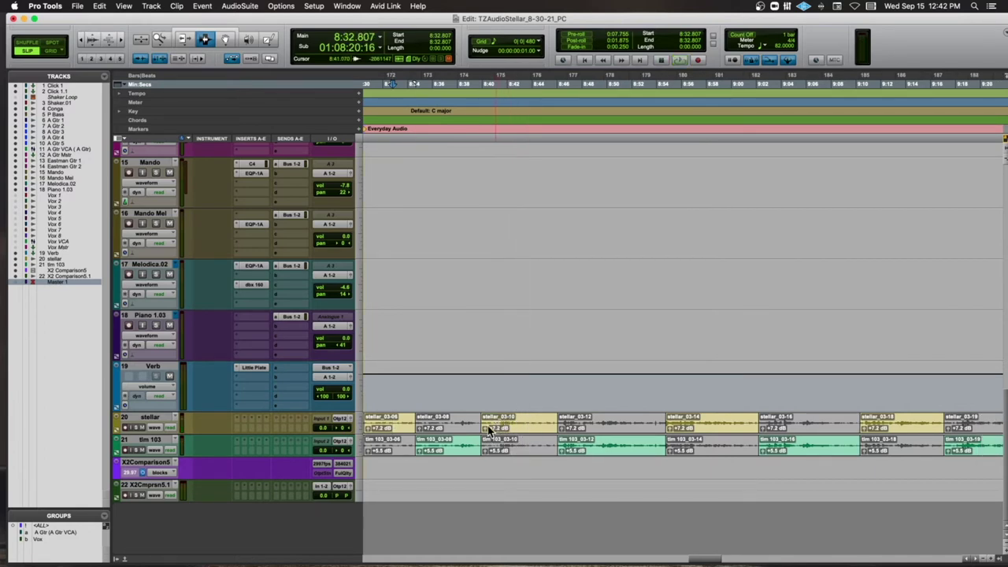
Step: Play the Everyday Audio section from the start of the stellar_03-10 clip through the following microphone changes
click(492, 423)
key(space)
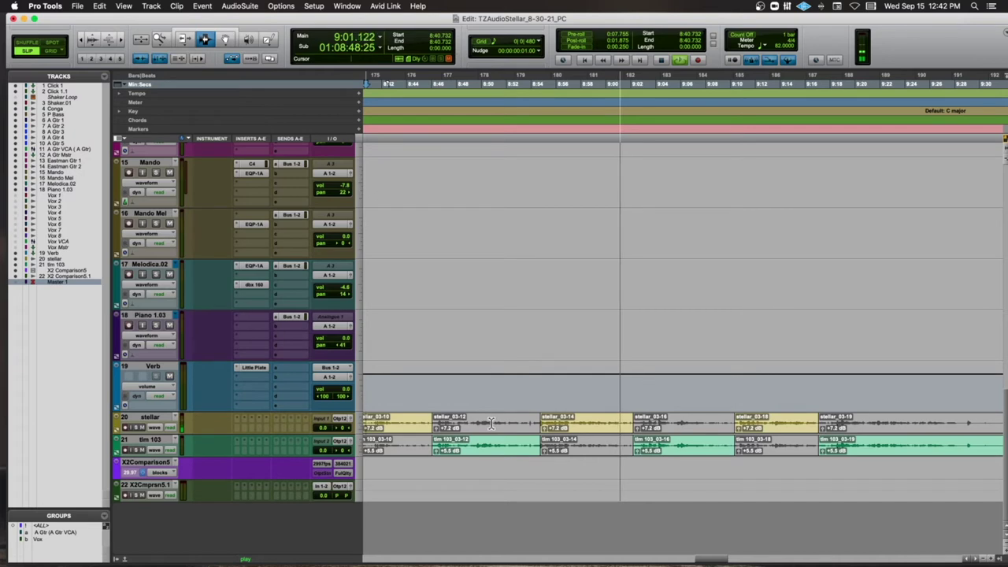
key(space)
Step: Play the WDST Chimes Audio section from about 11:33 to compare the two microphones, and stop playback
scroll(491, 423, right, 15)
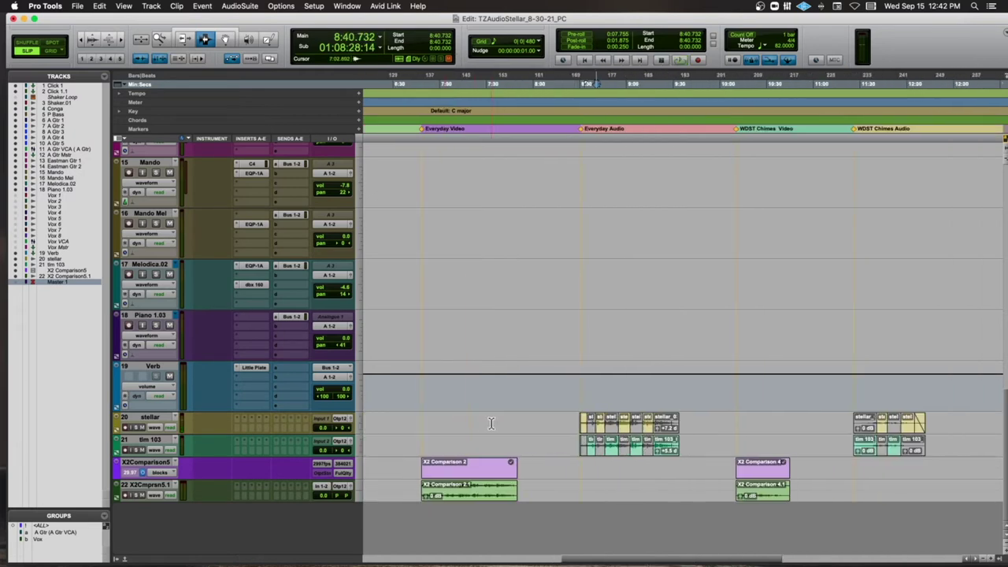
click(634, 465)
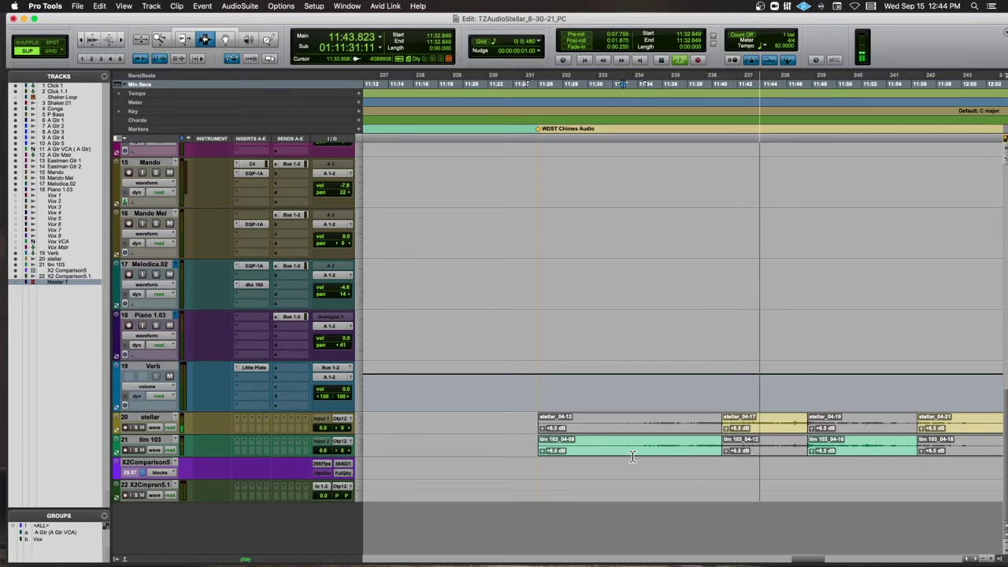
key(space)
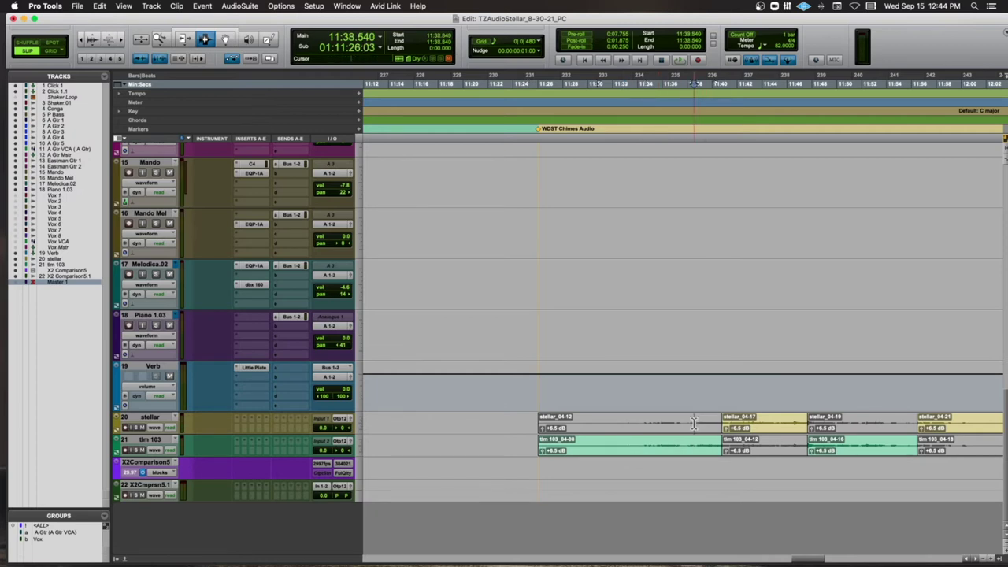
Step: Play the WDST Chimes Audio section from about 11:38 through the remaining stellar and tlm 103 changes, and stop playback
key(space)
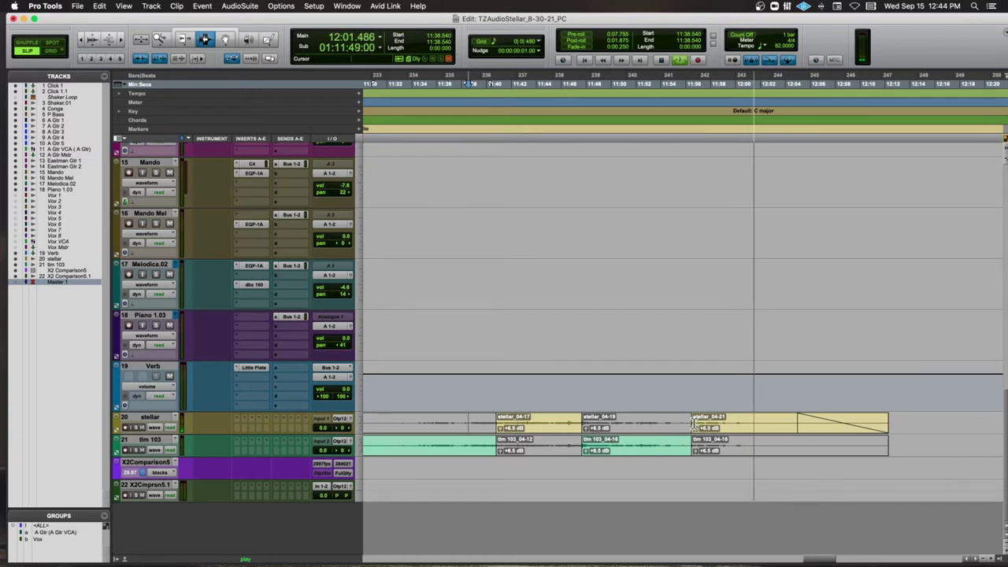
key(space)
key(super+bracketleft)
key(super+bracketleft)
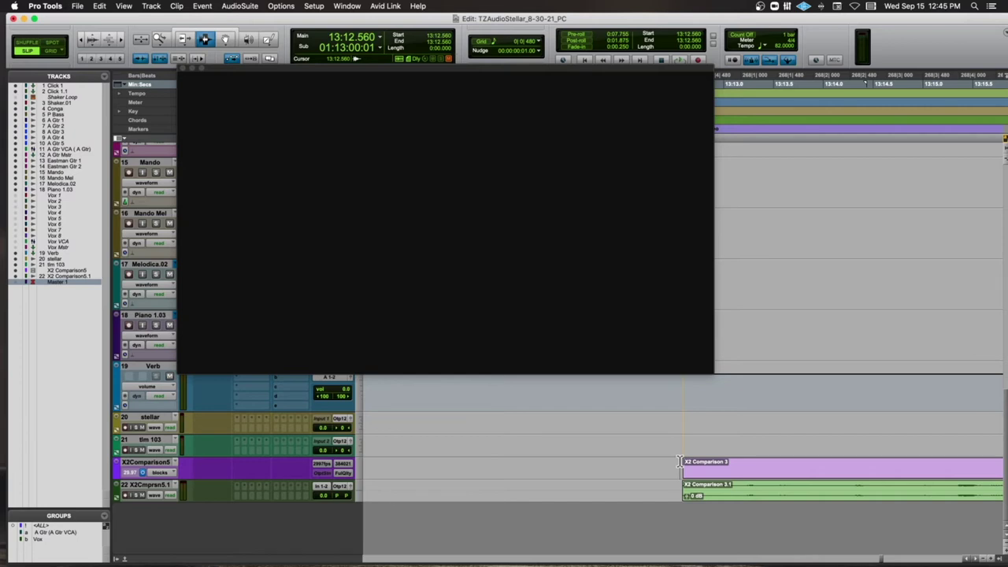
Step: Play the X2 Comparison 3 guitar video from its start at about 13:12 and stop at its end
key(space)
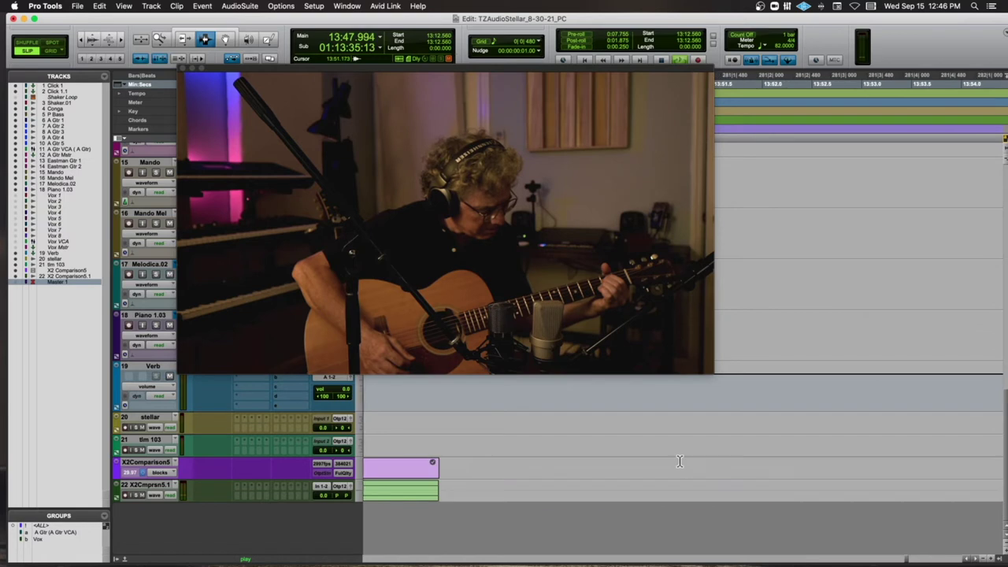
key(space)
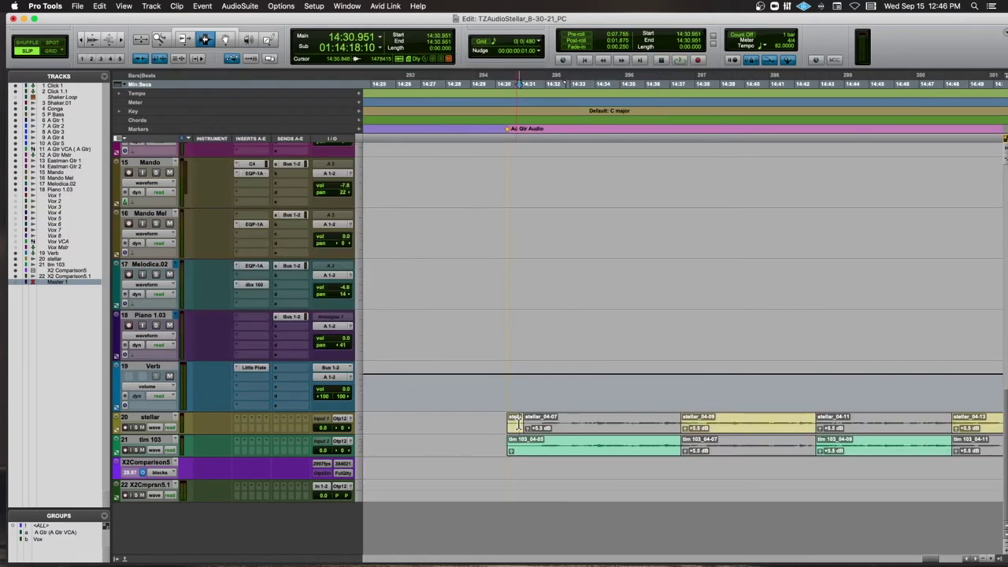
Step: Play the opening of the Ac Gtr Audio section from about 14:31, restarting it once, to compare the two microphones
key(space)
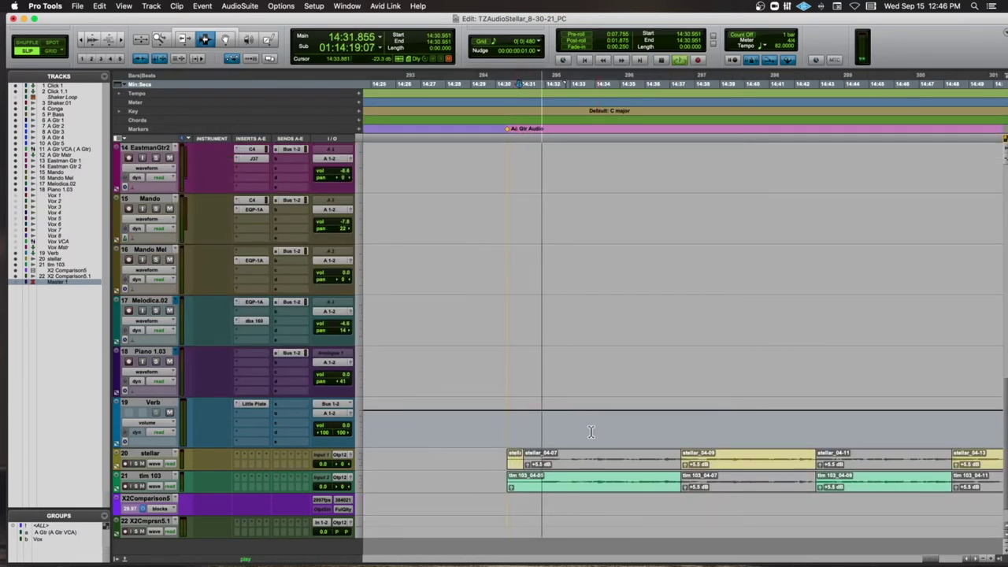
key(space)
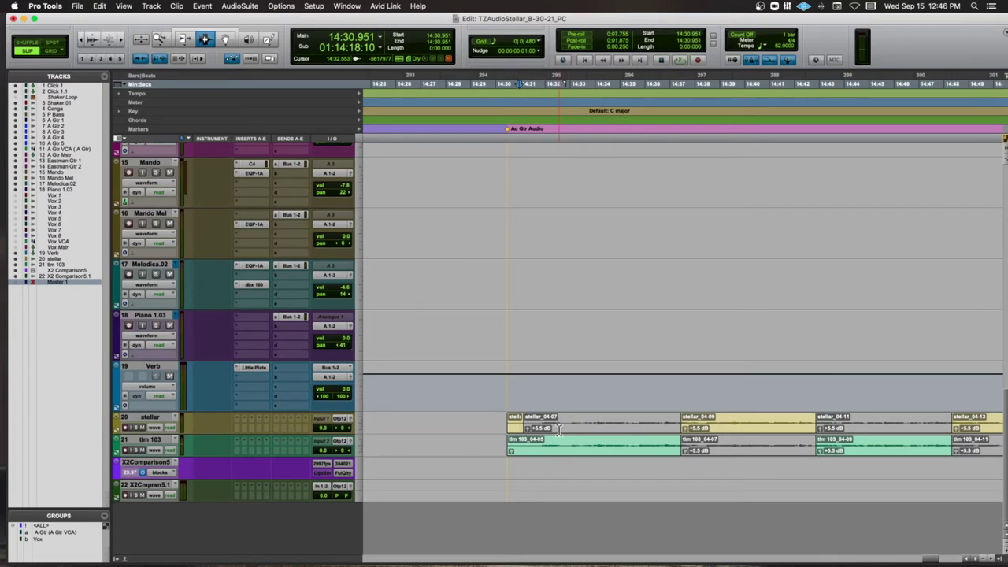
key(space)
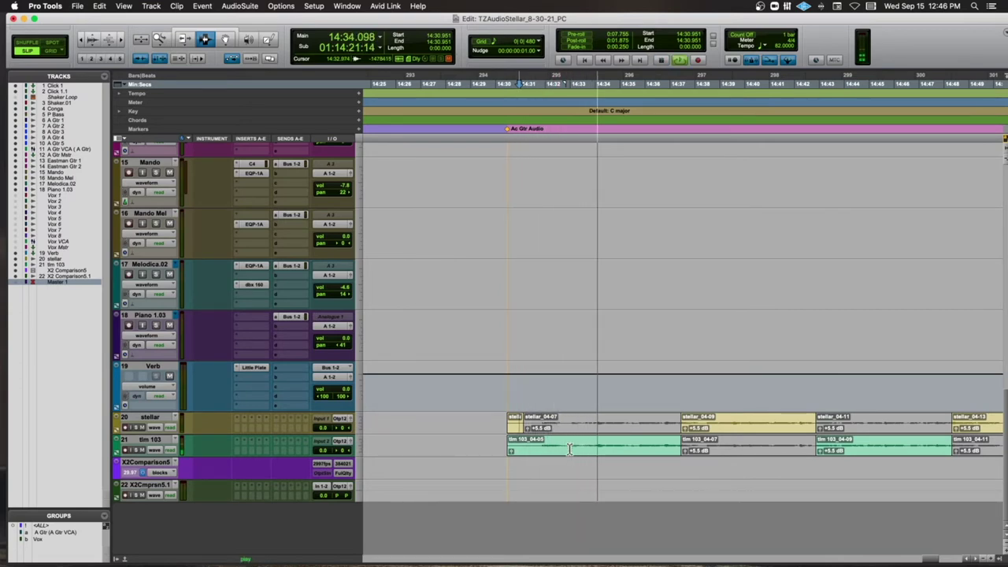
key(super+bracketleft)
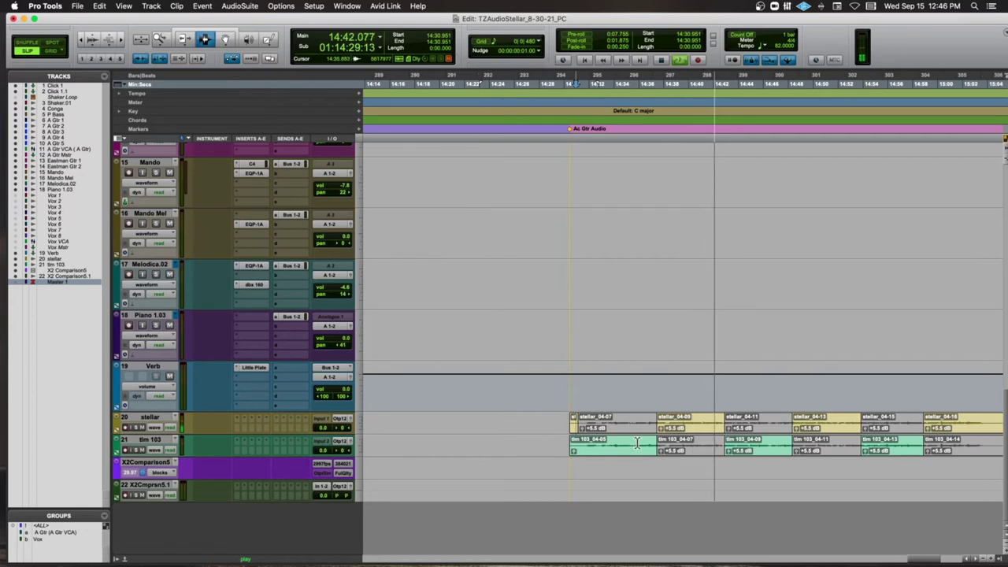
key(space)
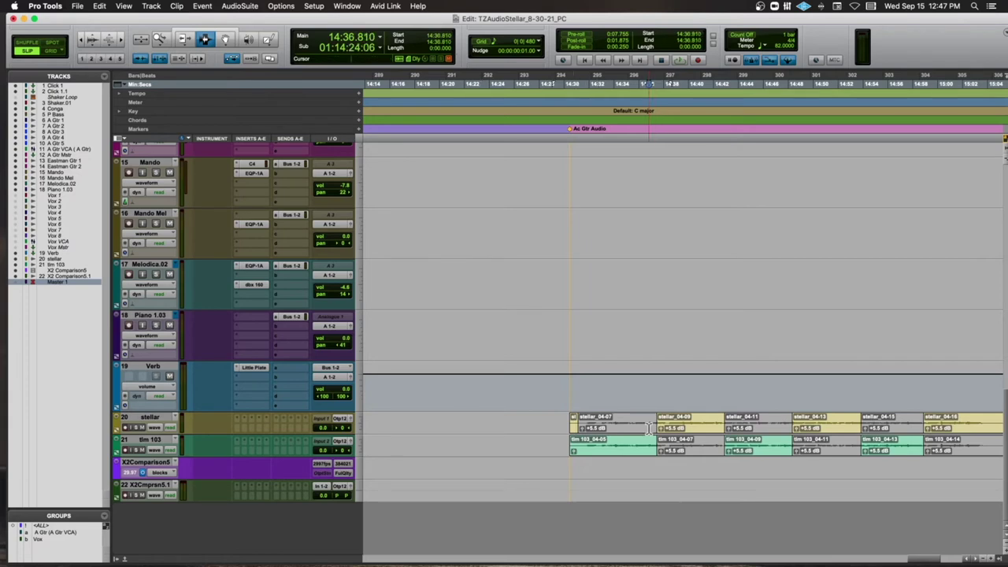
Step: Play the Ac Gtr Audio section from about 14:36.8, just before the stellar_04-09 clip, through the following microphone changes
key(space)
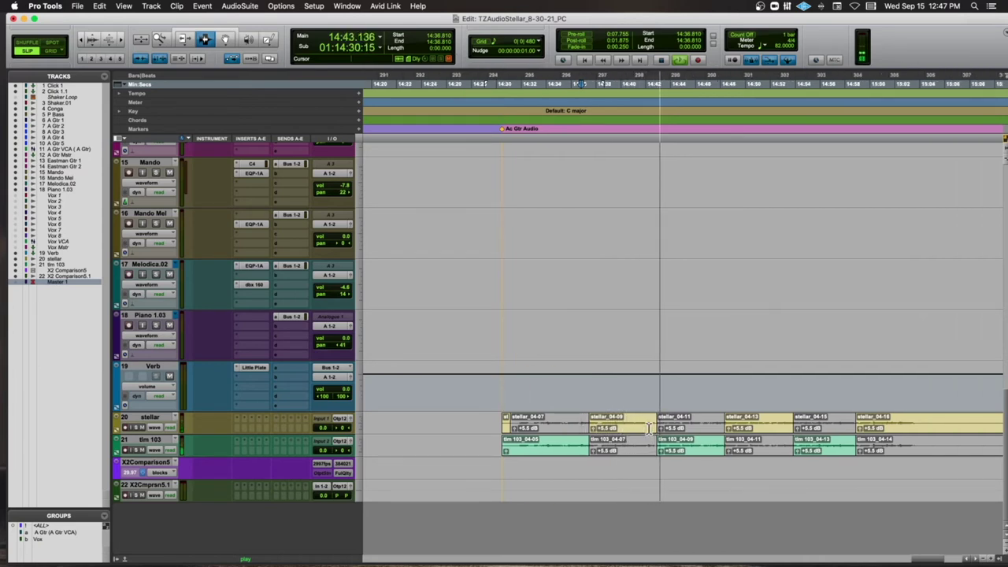
key(super+bracketleft)
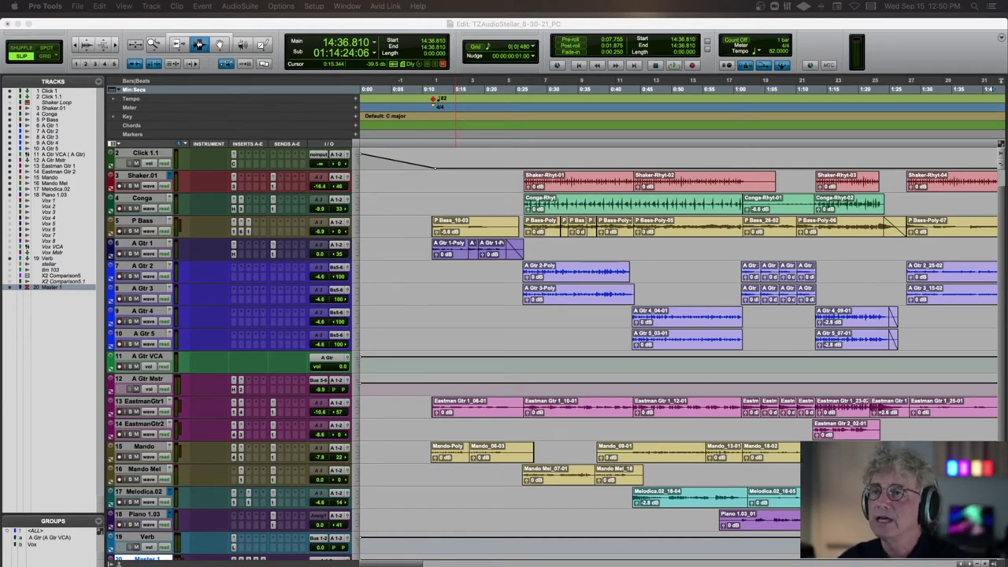
Step: Go through the song's track list down to the Master 1 track and deselect that track
click(488, 47)
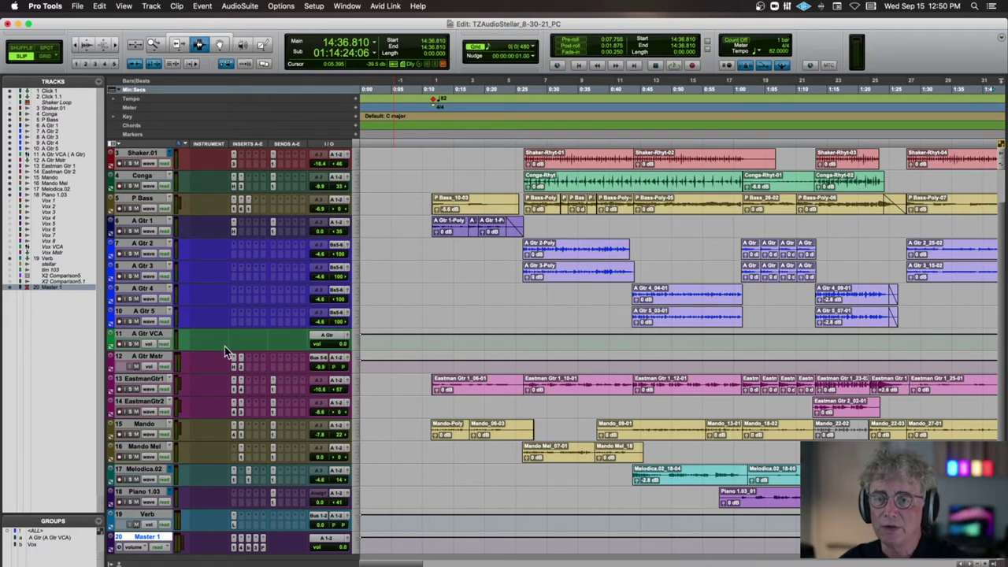
scroll(224, 351, down, 2)
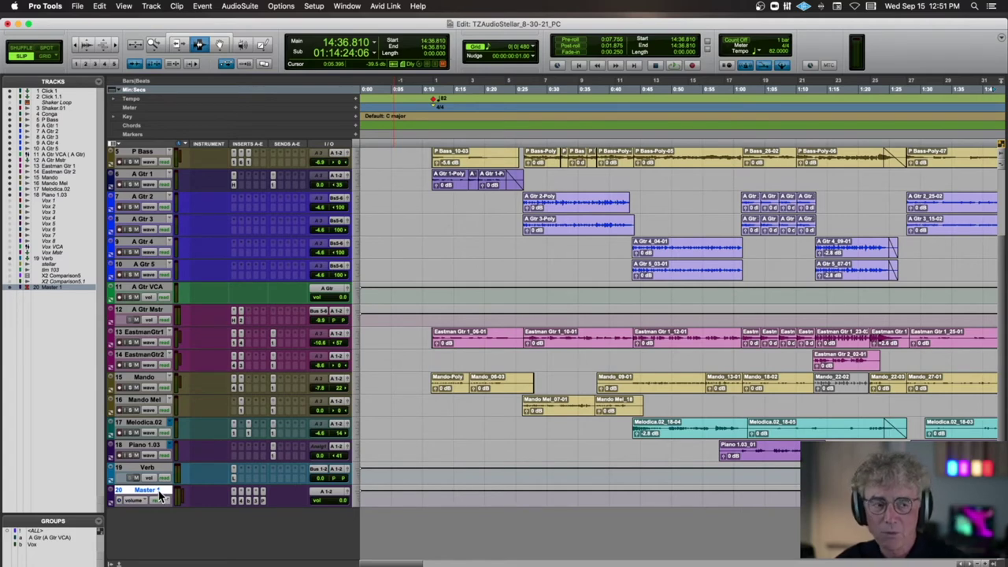
click(159, 494)
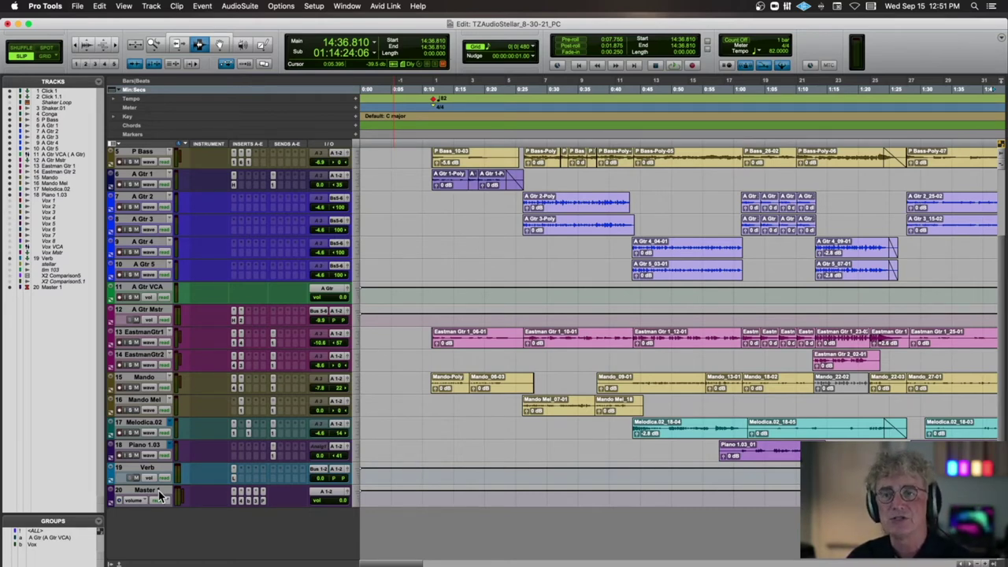
Step: Play the full song mix from about 0:11, just before the first bass and guitar clips
scroll(447, 215, up, 4)
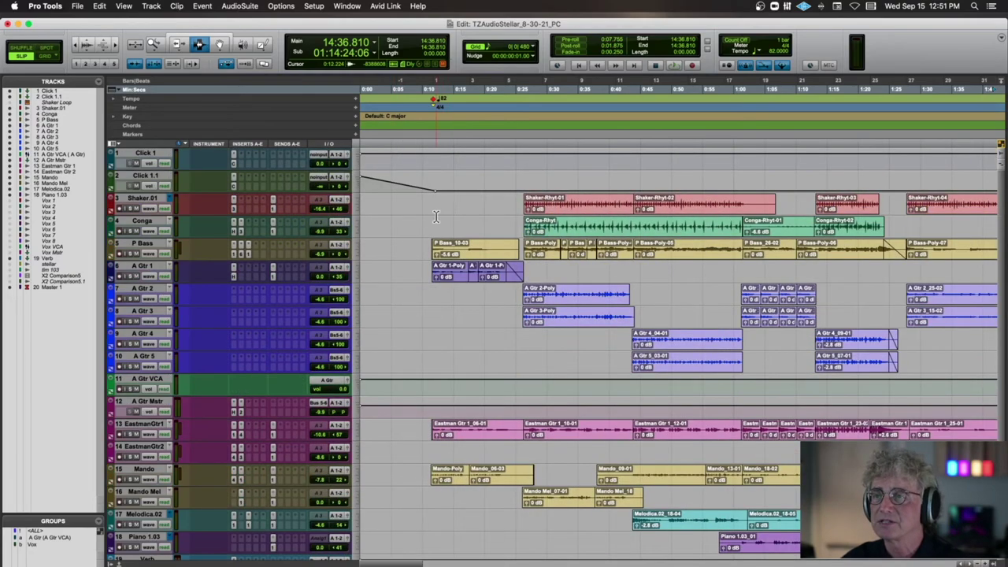
click(430, 212)
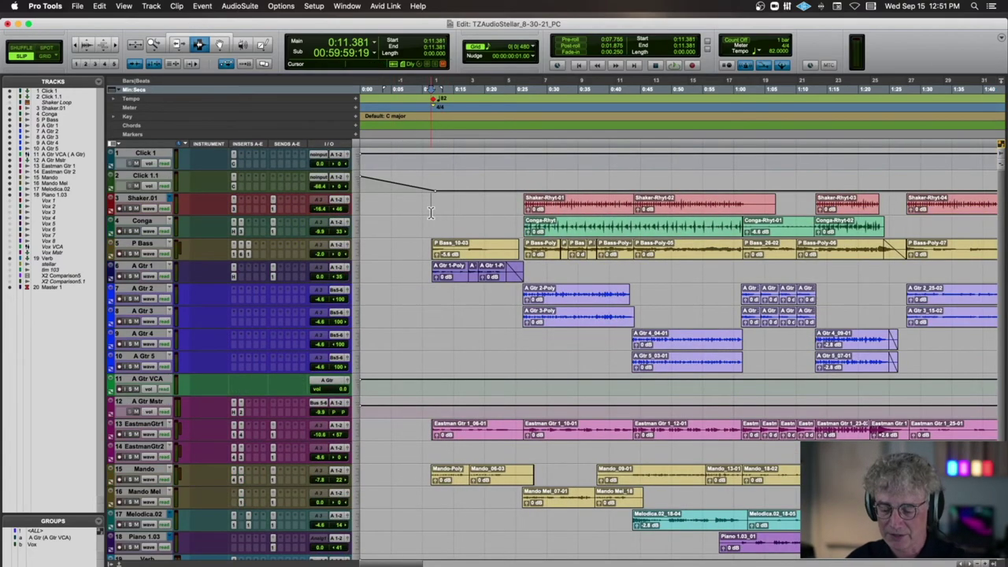
key(space)
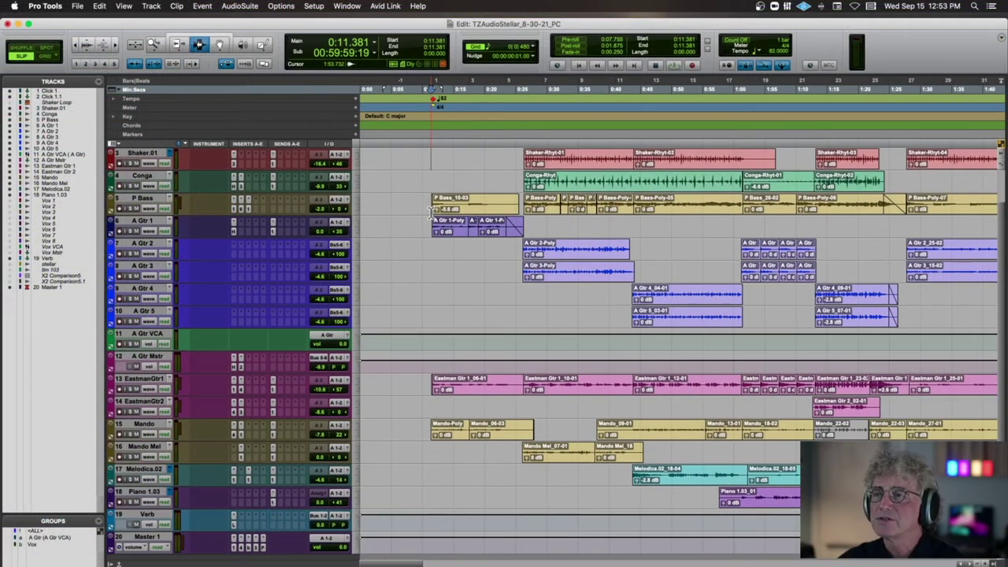
Step: Solo the Shaker.01 track, open its Red 3 Compressor insert and play the shaker from about 0:26
scroll(431, 213, up, 2)
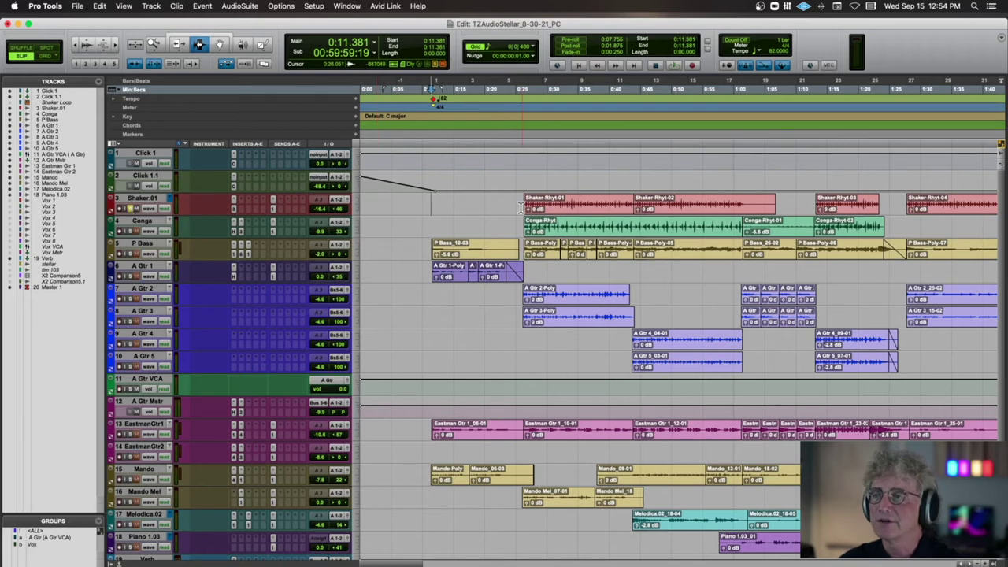
scroll(522, 203, up, 2)
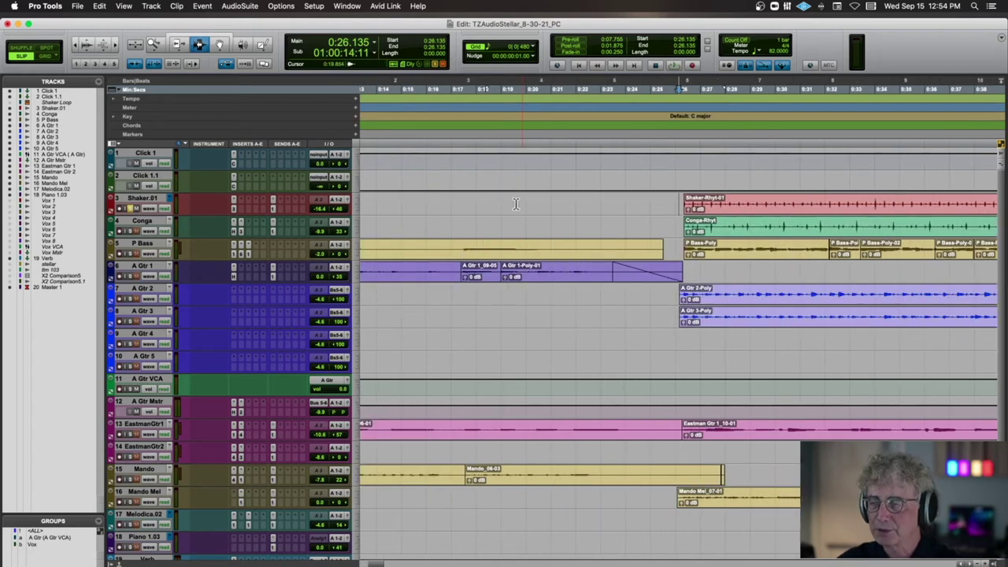
click(234, 210)
key(space)
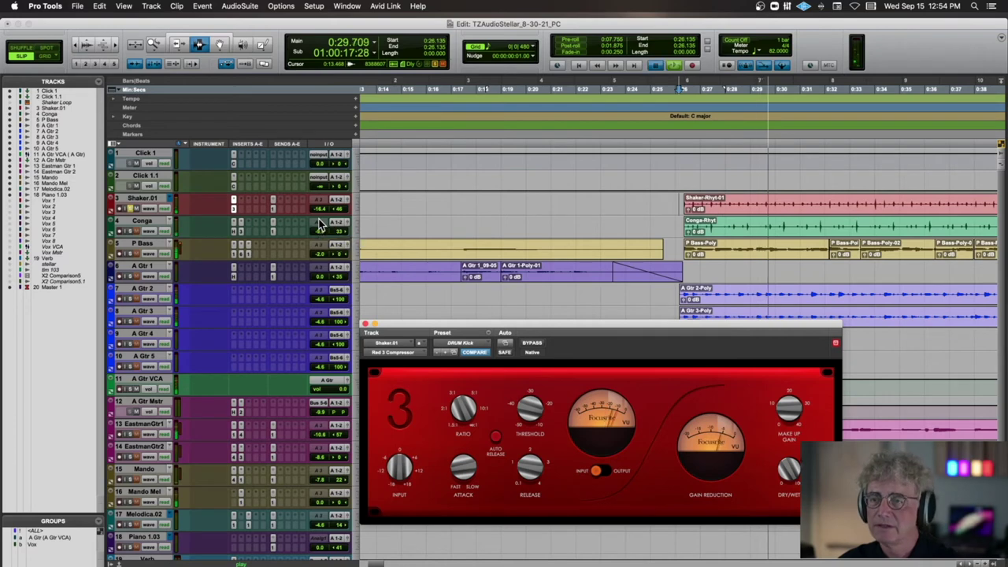
key(space)
scroll(319, 225, down, 4)
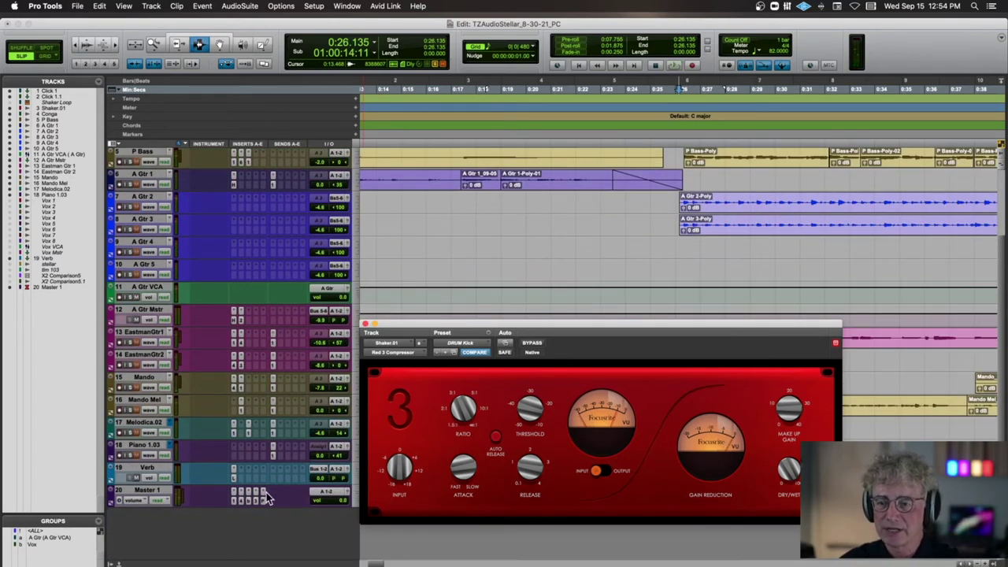
click(331, 494)
click(340, 462)
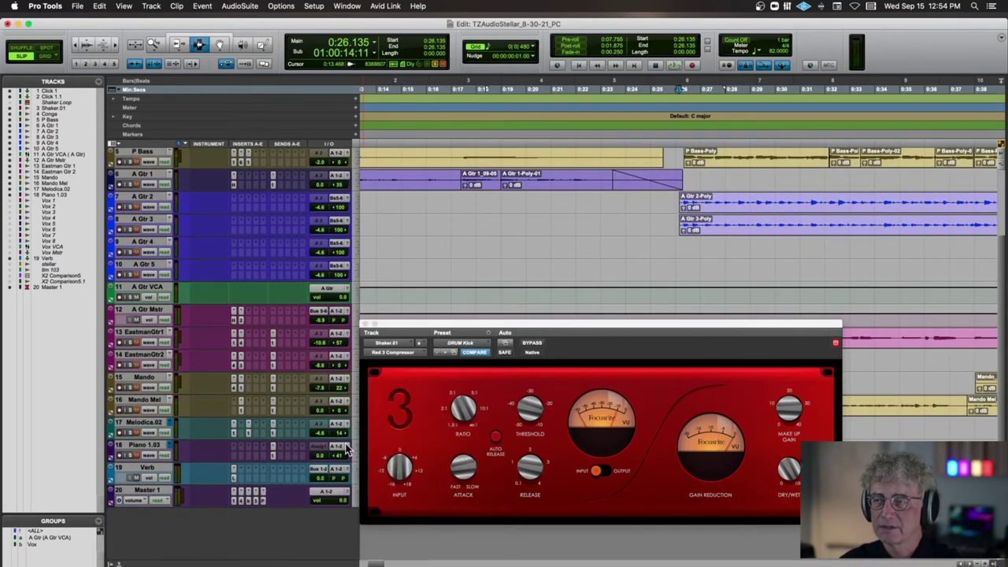
click(431, 368)
Step: Play the soloed shaker from about 0:26 with the Red 3 Compressor bypassed and active to compare the sound
scroll(658, 236, up, 4)
key(super+bracketright)
key(super+bracketright)
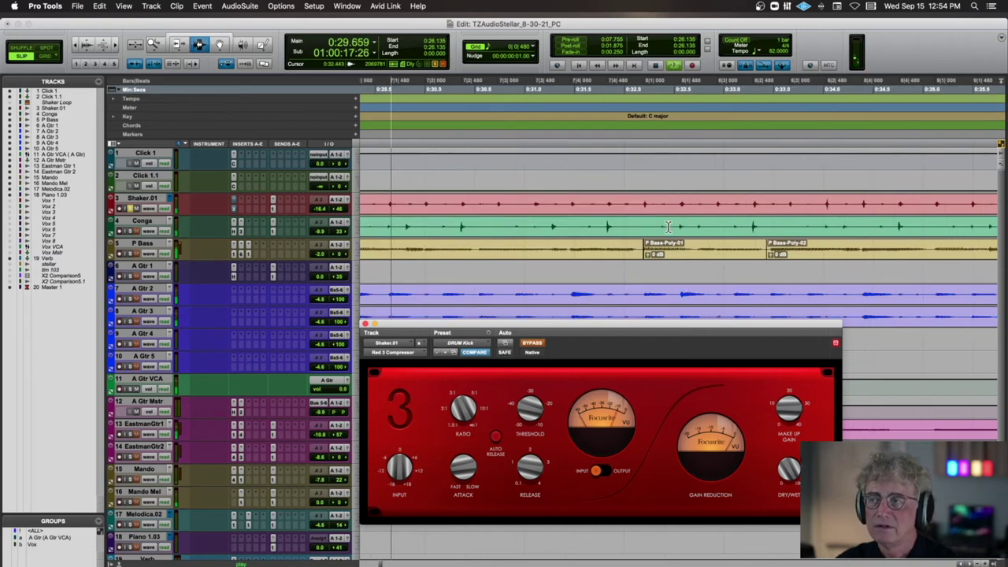
key(super+bracketleft)
key(super+bracketleft)
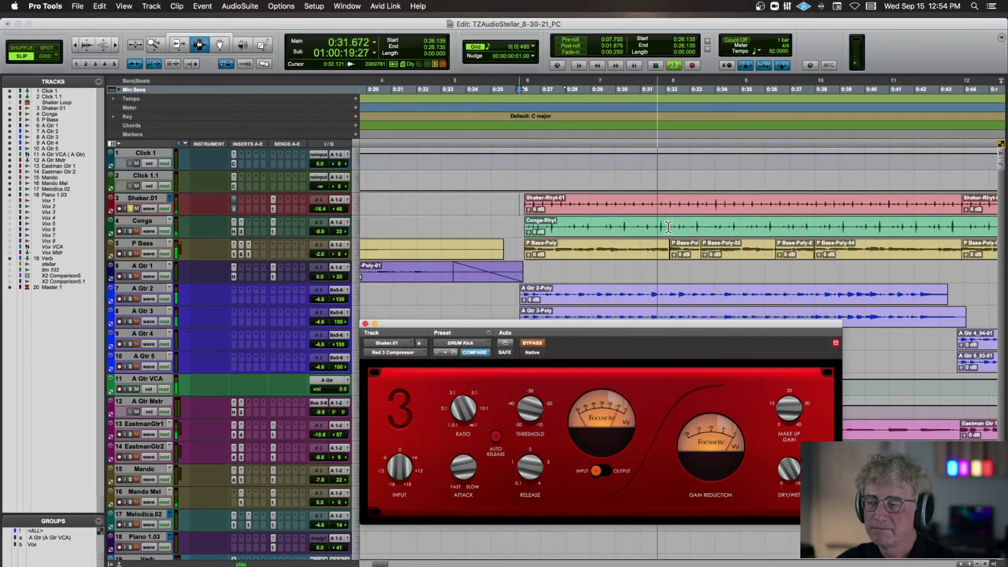
key(space)
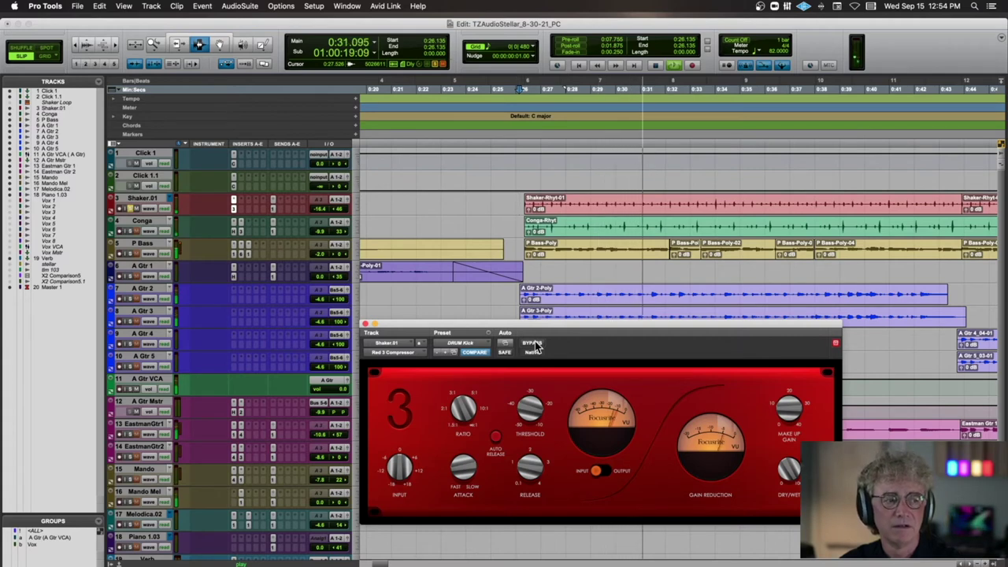
key(space)
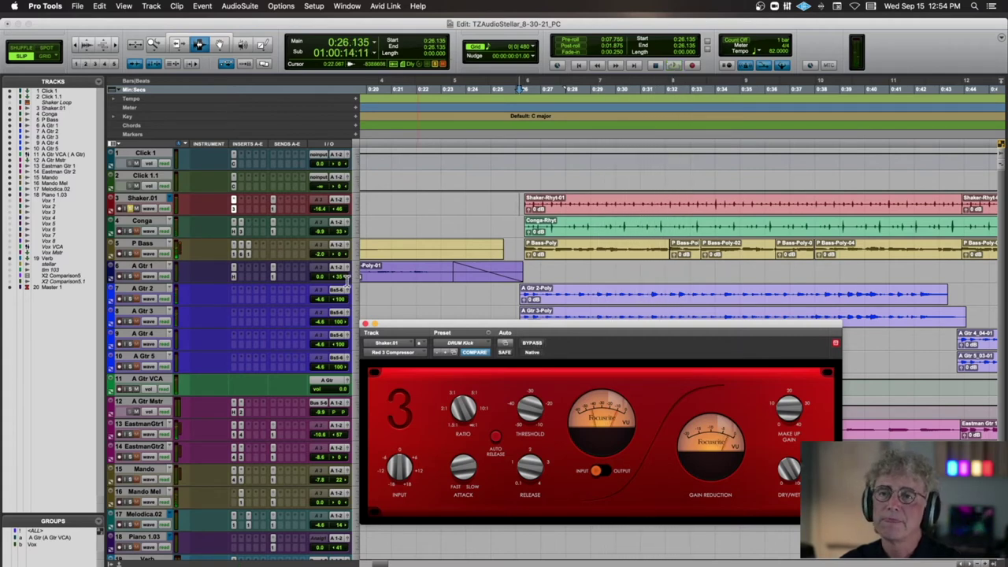
Step: Solo the Conga track instead of the shaker, view its H-EQ and Red 3 Compressor settings, and close the plug-in window
click(133, 223)
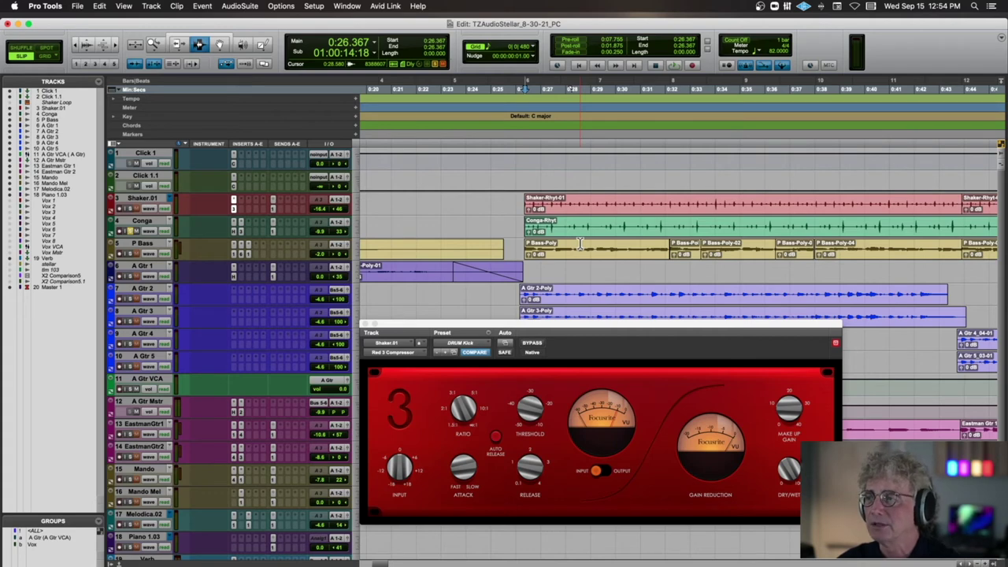
click(236, 233)
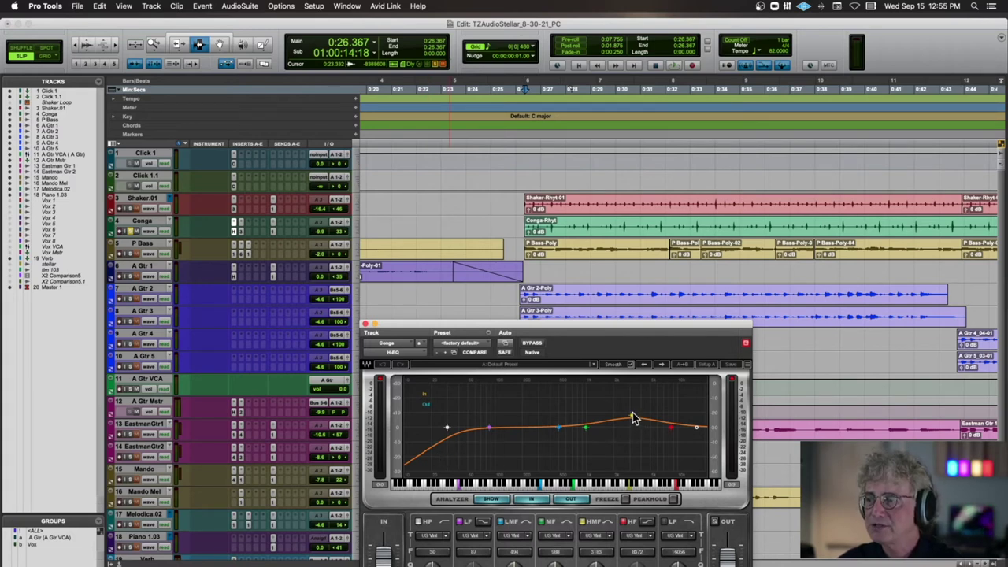
click(240, 231)
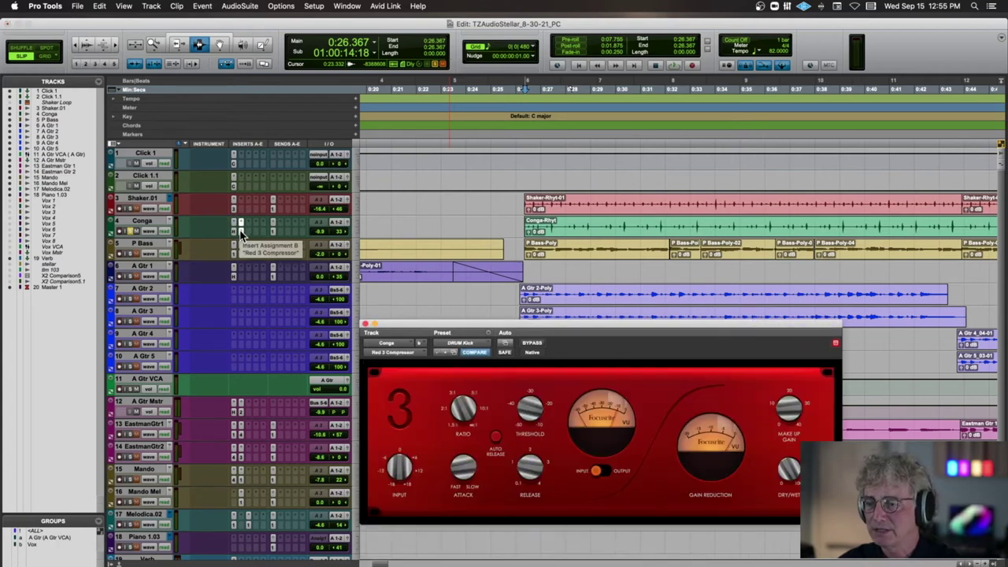
click(366, 324)
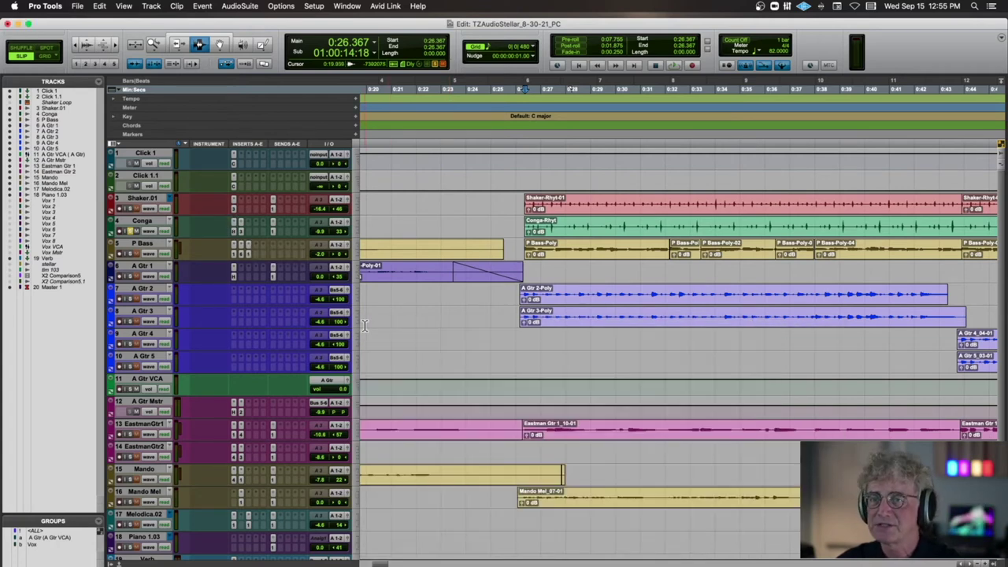
Step: Play the soloed conga from about 0:26 to hear it without its inserts and send, and stop playback
key(space)
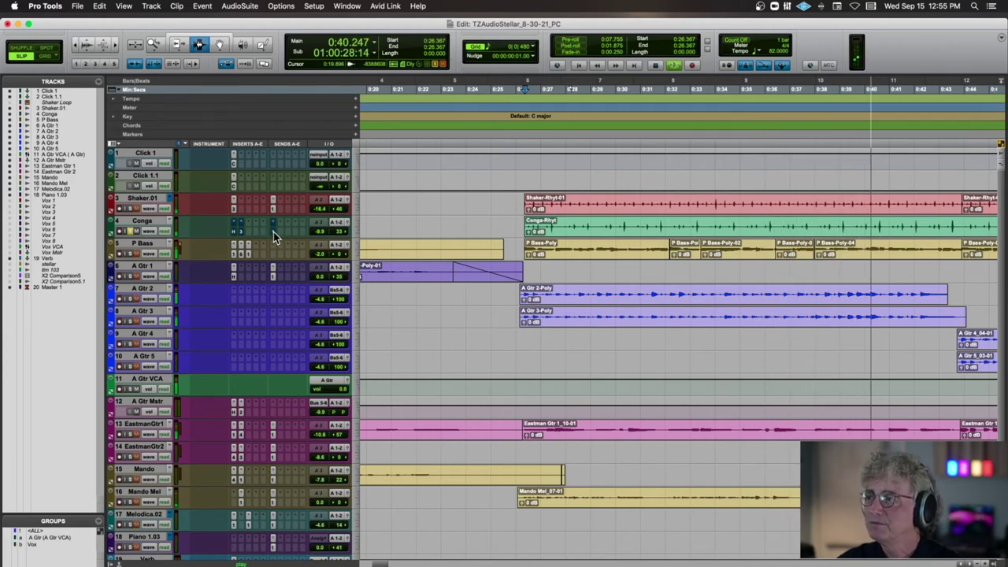
key(space)
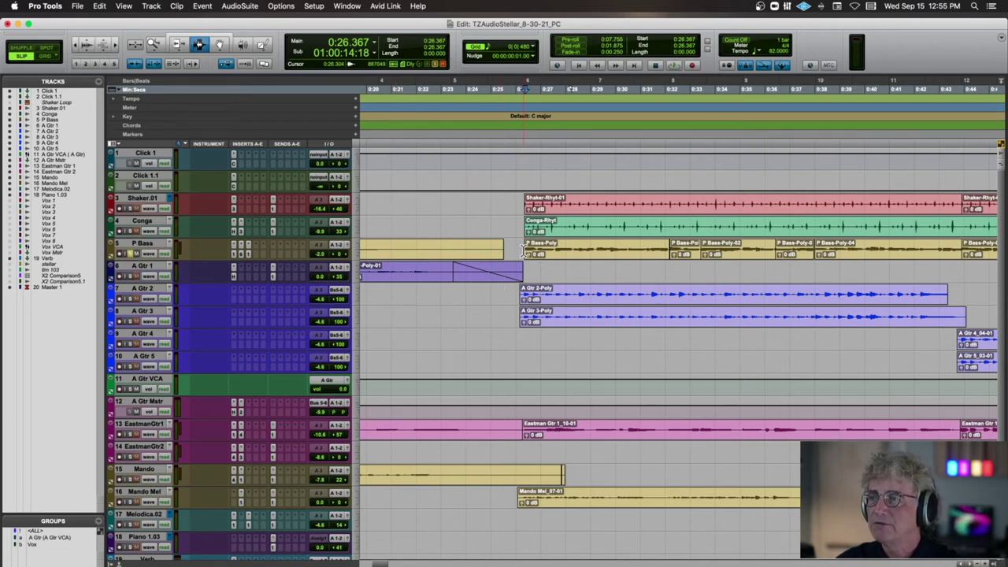
Step: With P Bass soloed at about 0:26, inspect its Pultec EQP-1A and third insert, and close the plug-in window
key(super+bracketright)
key(super+bracketright)
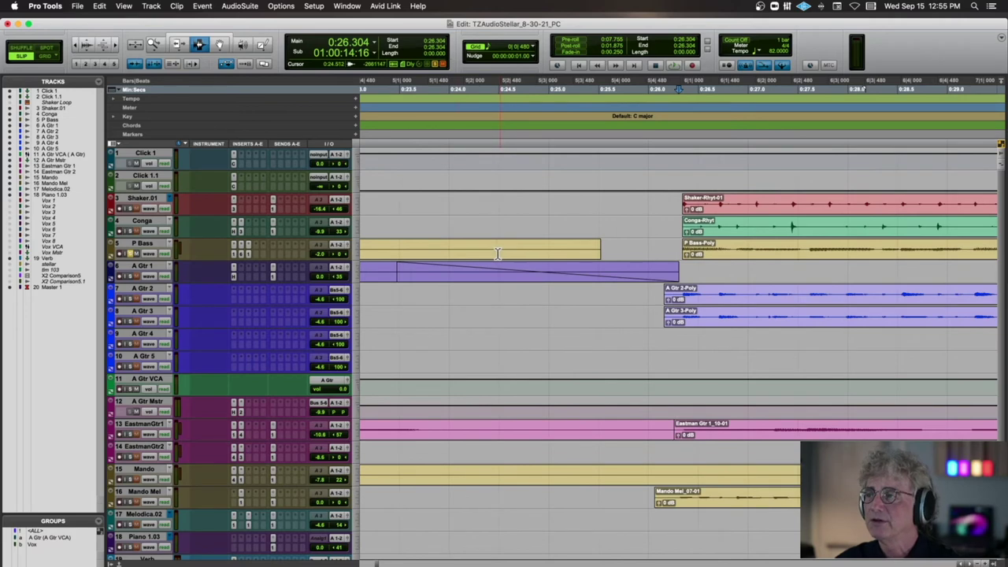
click(233, 255)
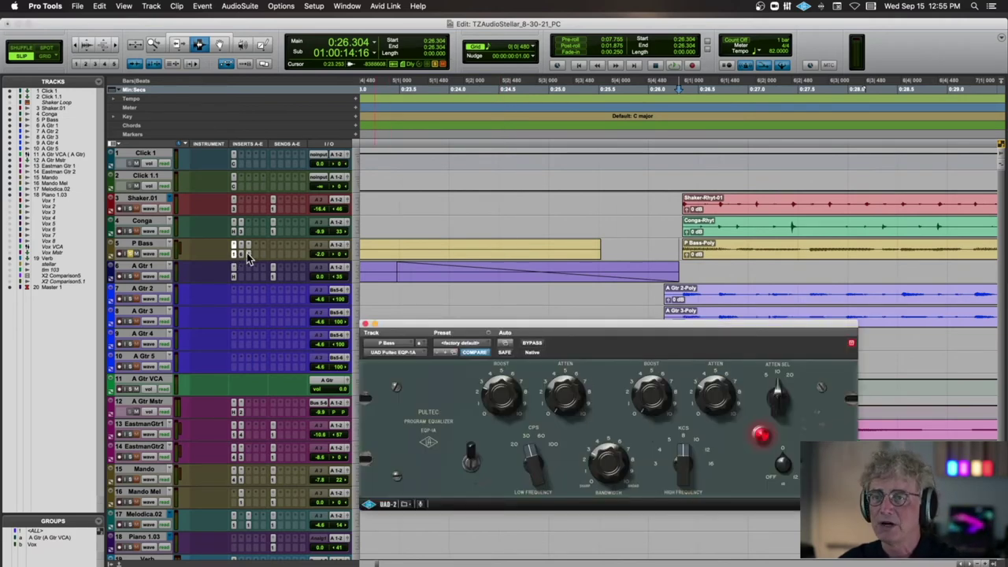
click(247, 255)
key(super+w)
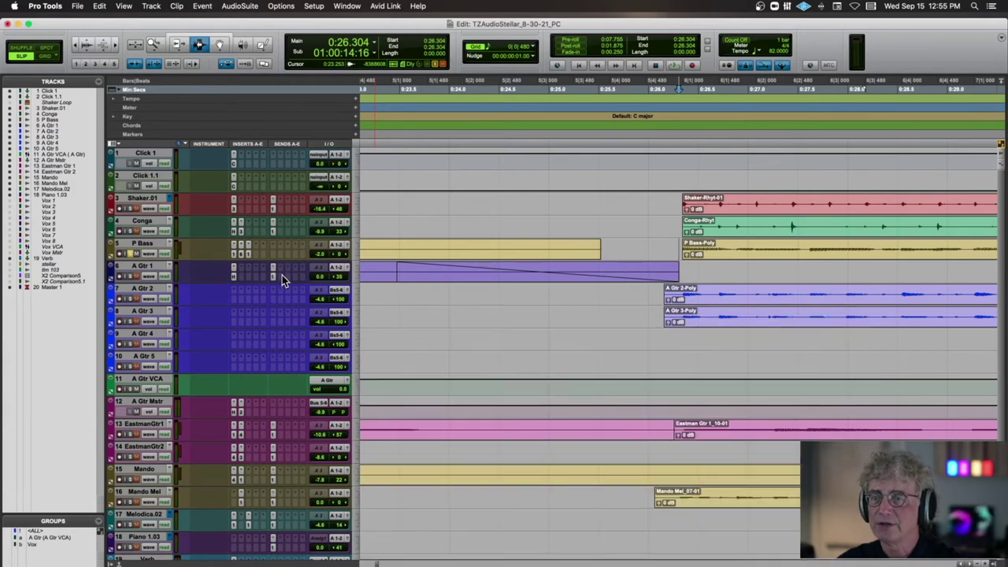
Step: Check the third P Bass insert, and play the soloed bass from about 0:26 with its three inserts bypassed and active
click(248, 255)
click(365, 324)
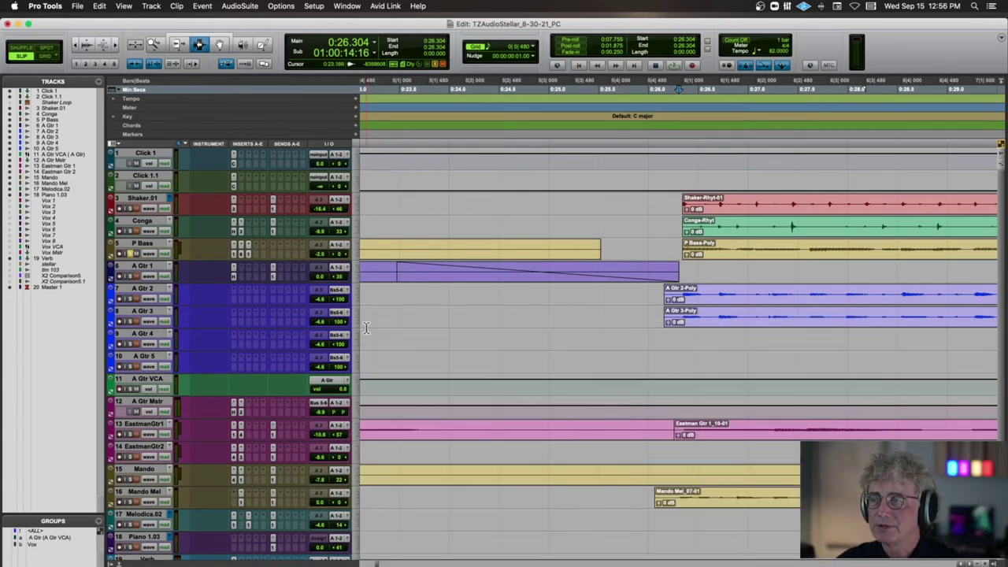
key(super+bracketleft)
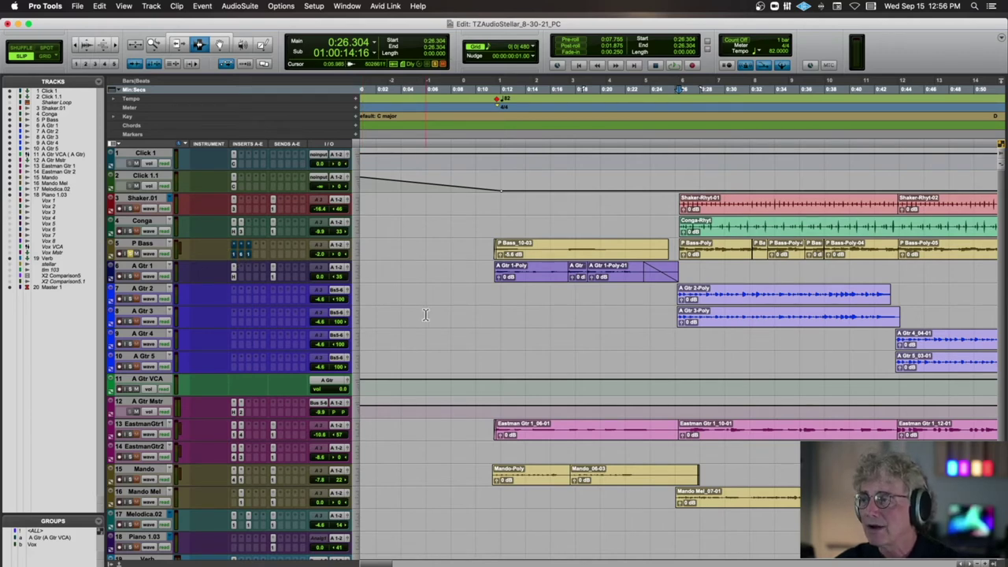
key(super+bracketright)
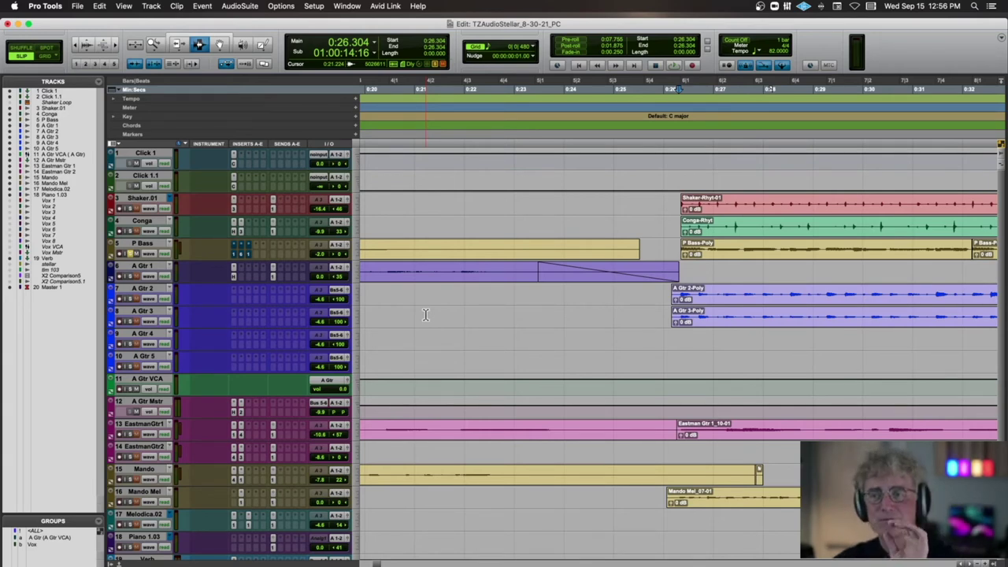
key(space)
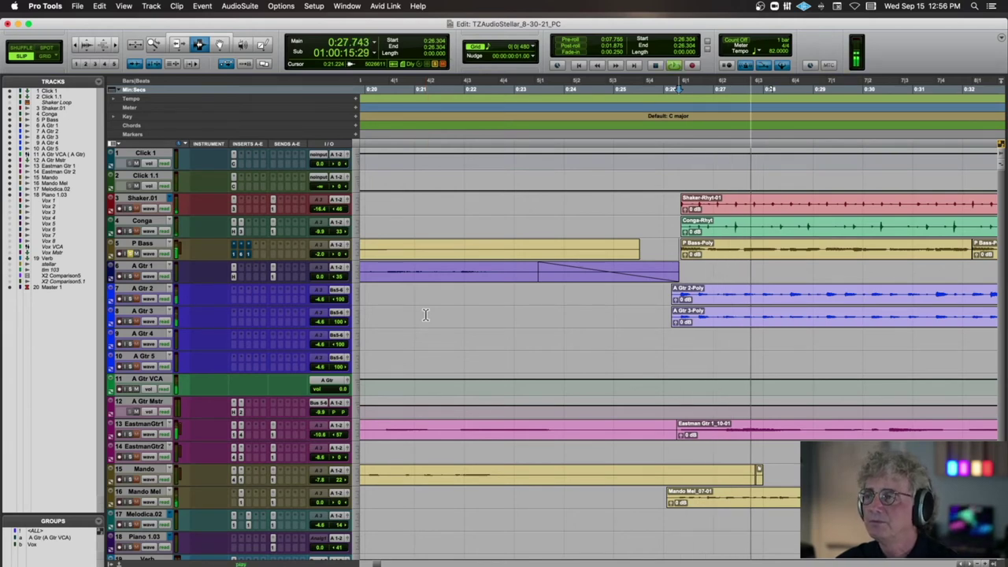
key(r)
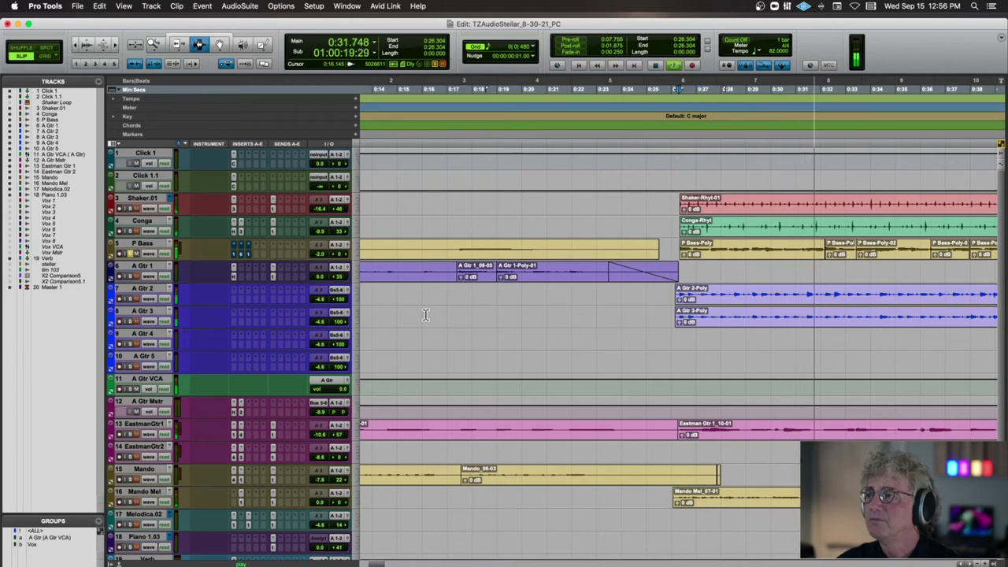
scroll(425, 315, right, 5)
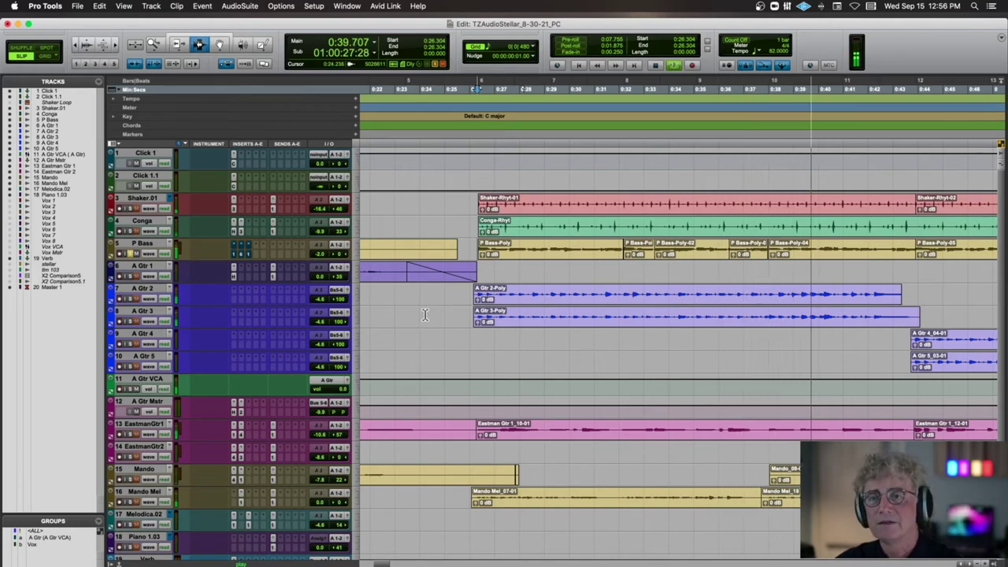
scroll(422, 315, down, 1)
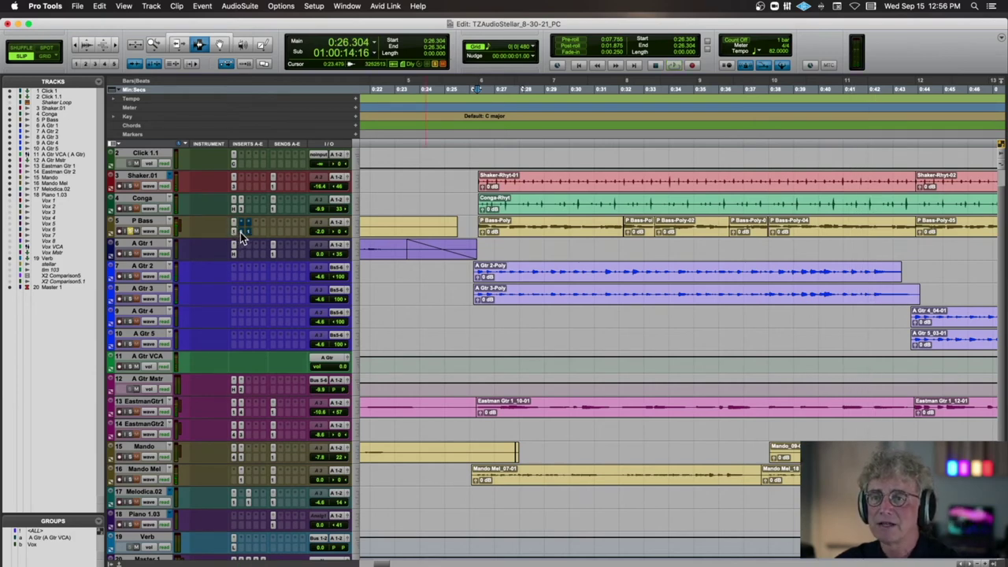
key(space)
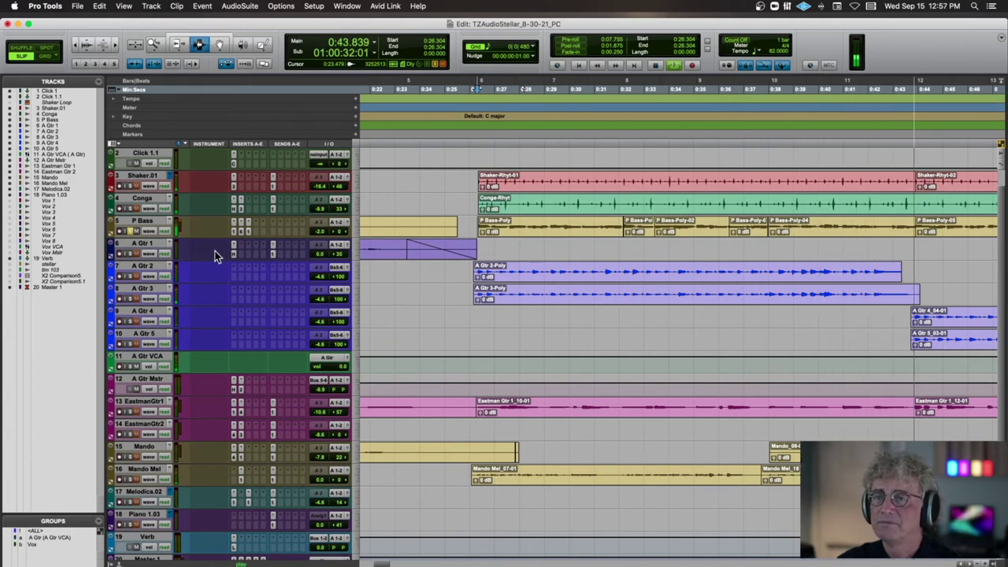
key(space)
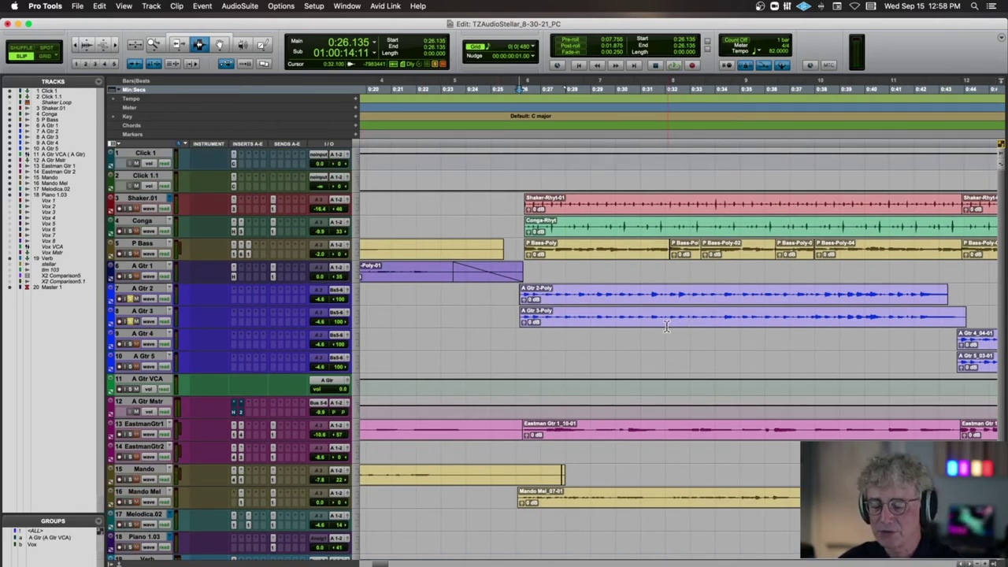
Step: Select the first pair of clips on A Gtr 2 and A Gtr 3, and the first pair on A Gtr 4 and A Gtr 5
key(super+bracketleft)
key(super+bracketleft)
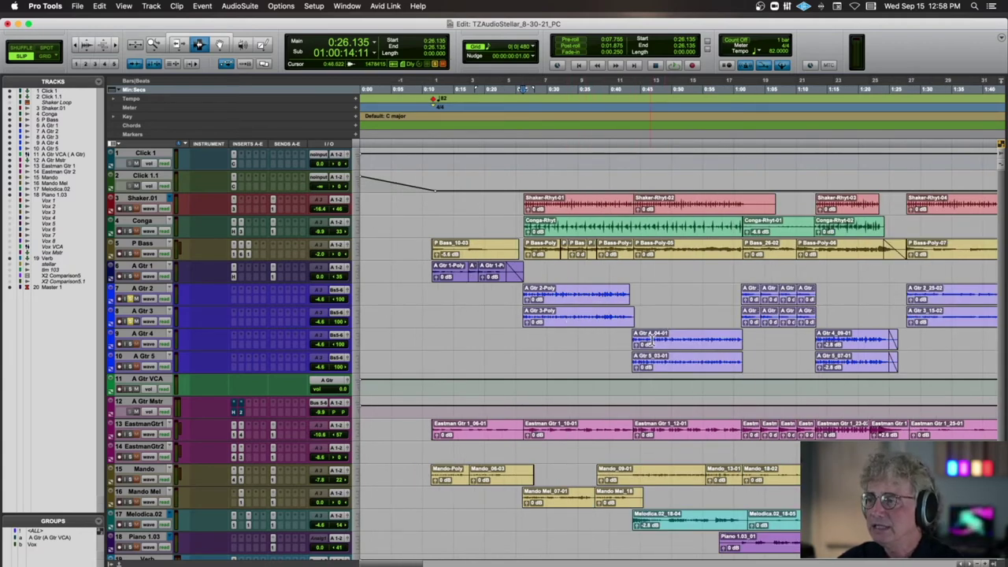
double_click(568, 299)
shift+click(572, 316)
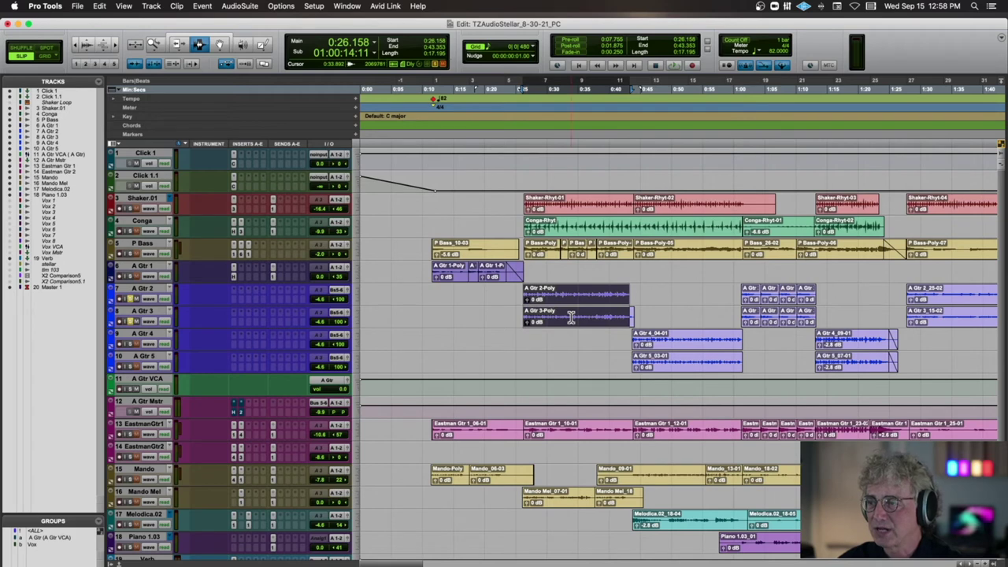
double_click(647, 337)
shift+click(662, 358)
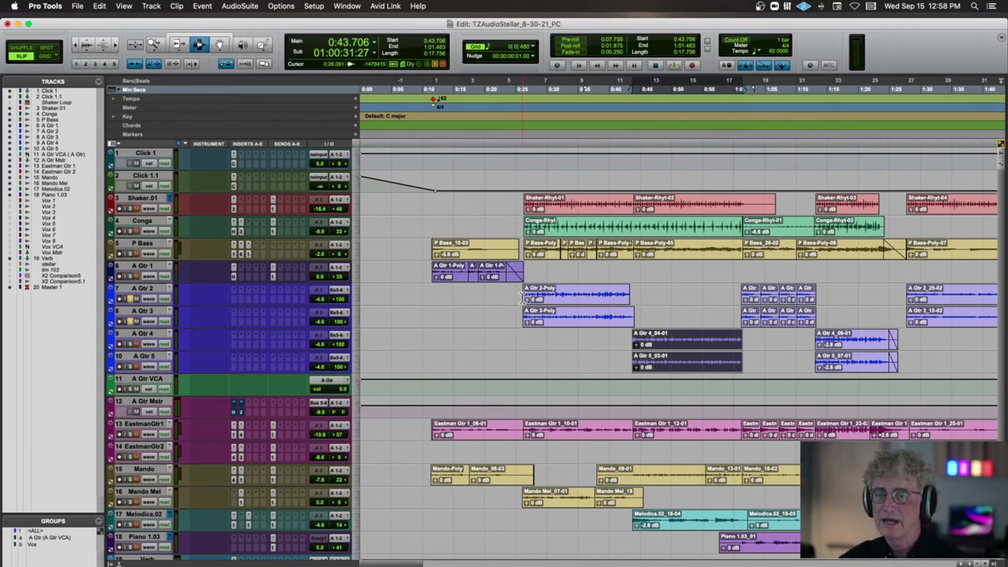
Step: View the H-EQ and Teletronix LA-2A settings on A Gtr Mstr, and close the plug-in window
click(233, 411)
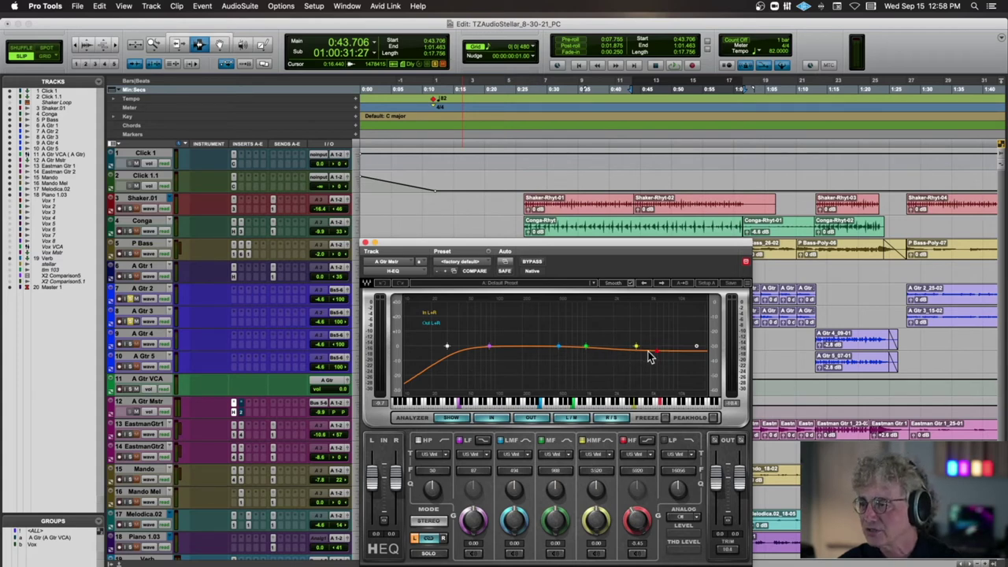
click(241, 413)
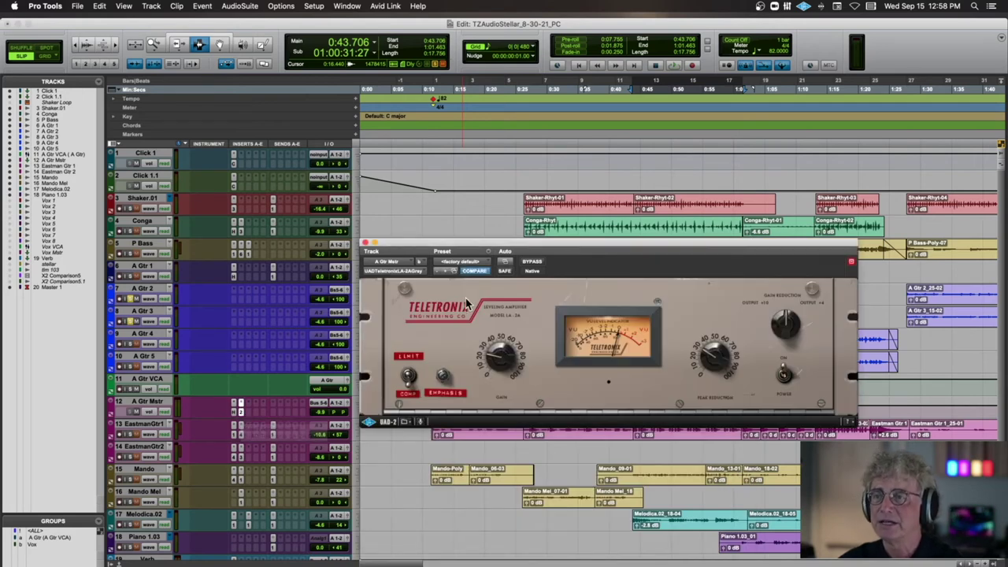
click(366, 244)
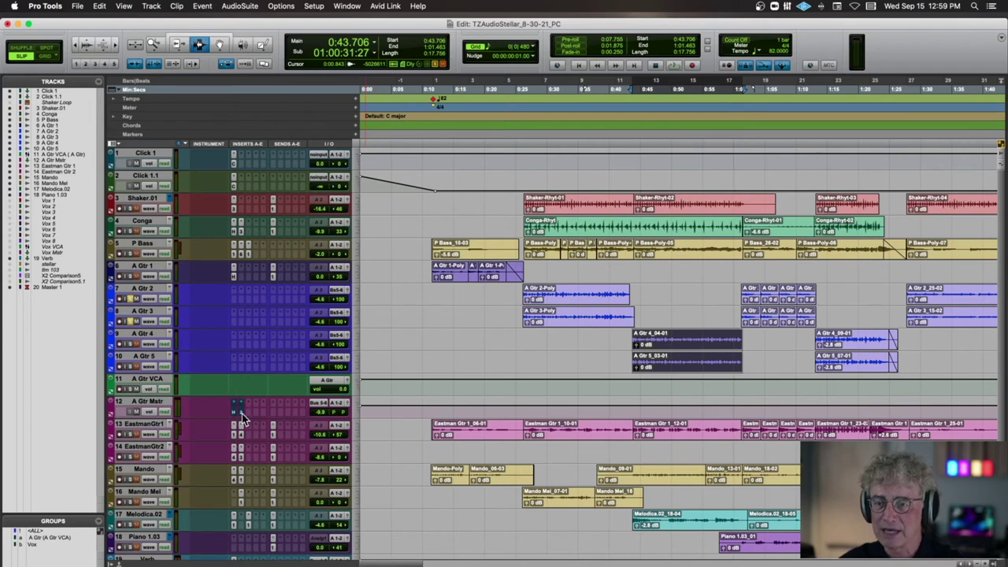
Step: Play the soloed A Gtr 2 and A Gtr 3 from about 0:26 with the A Gtr Mstr inserts bypassed, and stop playback
click(523, 311)
key(space)
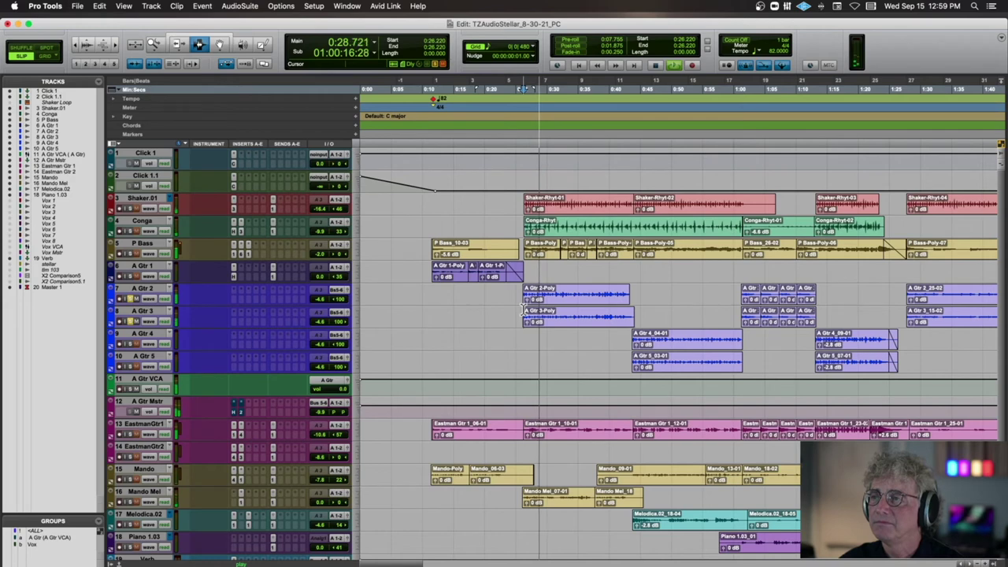
key(super+bracketright)
key(super+bracketright)
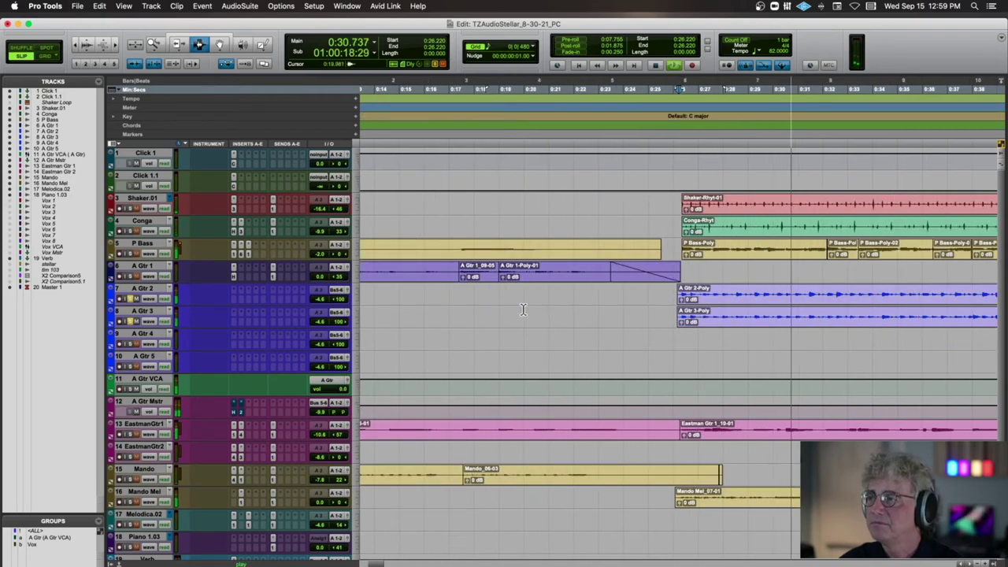
key(super+bracketleft)
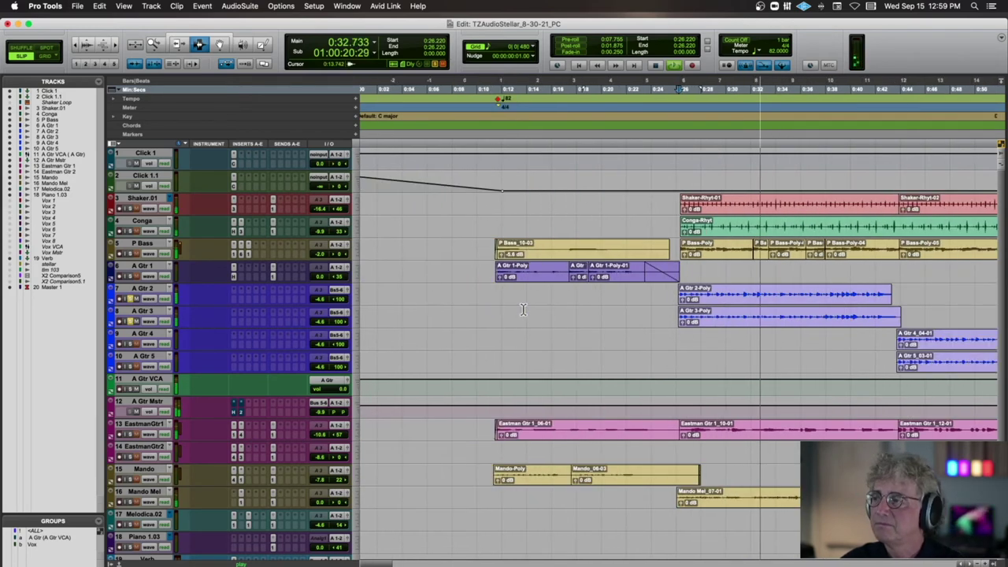
key(space)
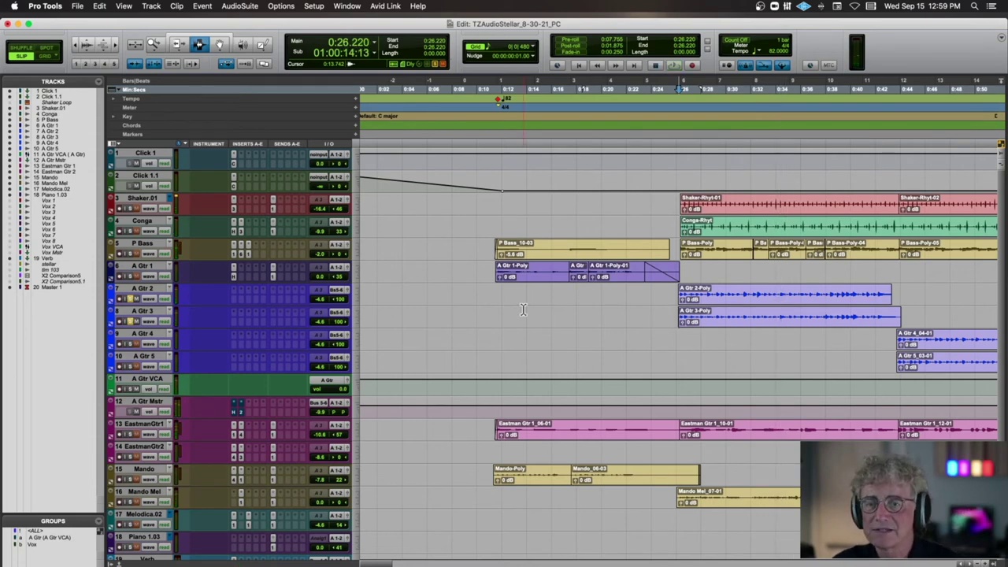
Step: Play A Gtr 2 and A Gtr 3 with the A Gtr Mstr inserts active, and replay them with P Bass also soloed
key(space)
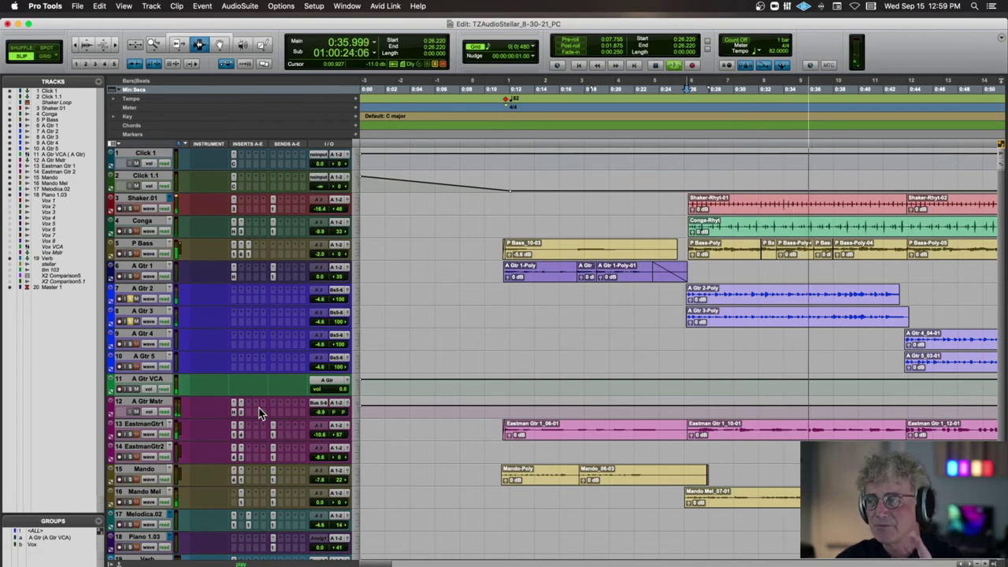
key(space)
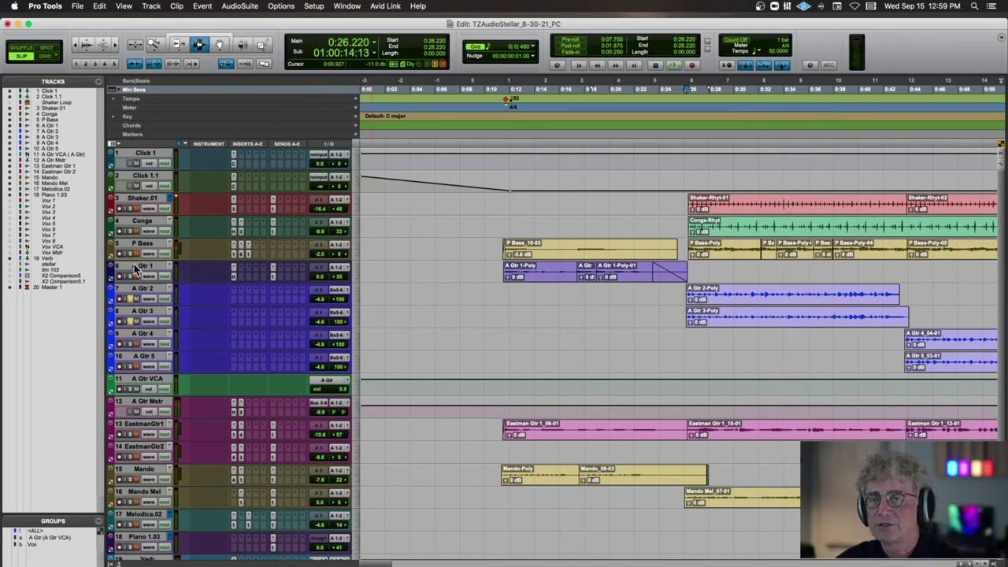
key(space)
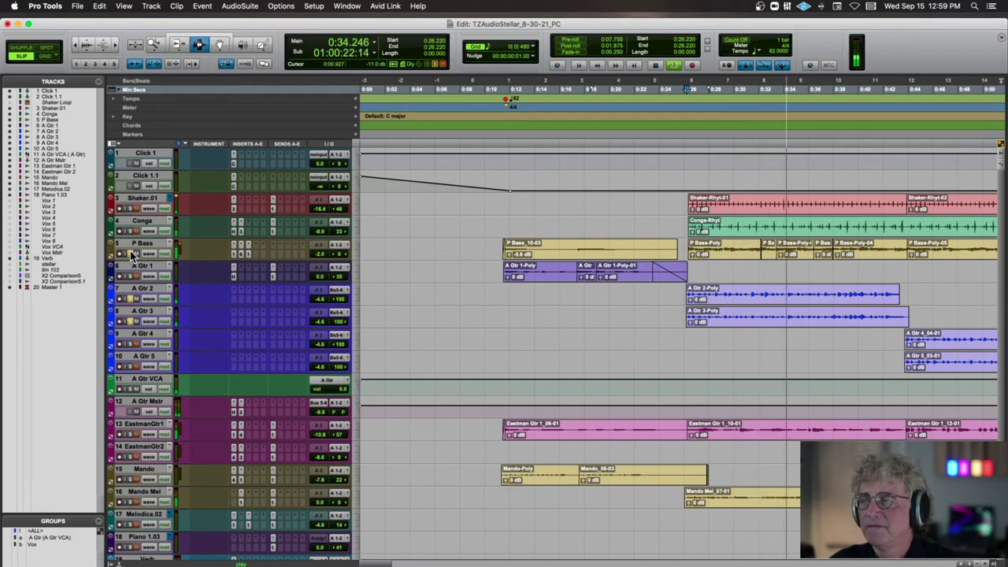
key(space)
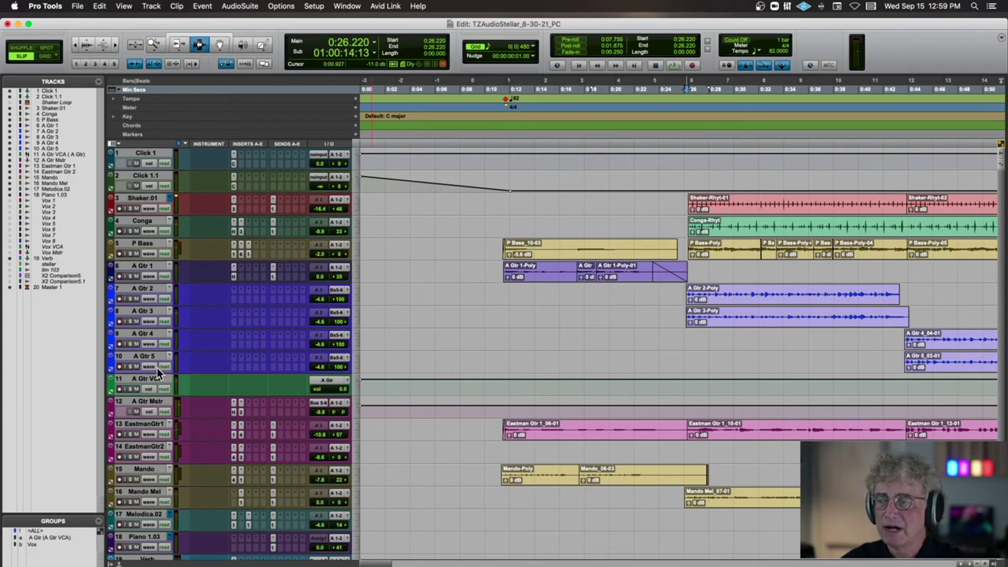
Step: Enlarge the EastmanGtr1 track's height and place the playback cursor at the start of its first clip, about 0:11
scroll(139, 361, down, 3)
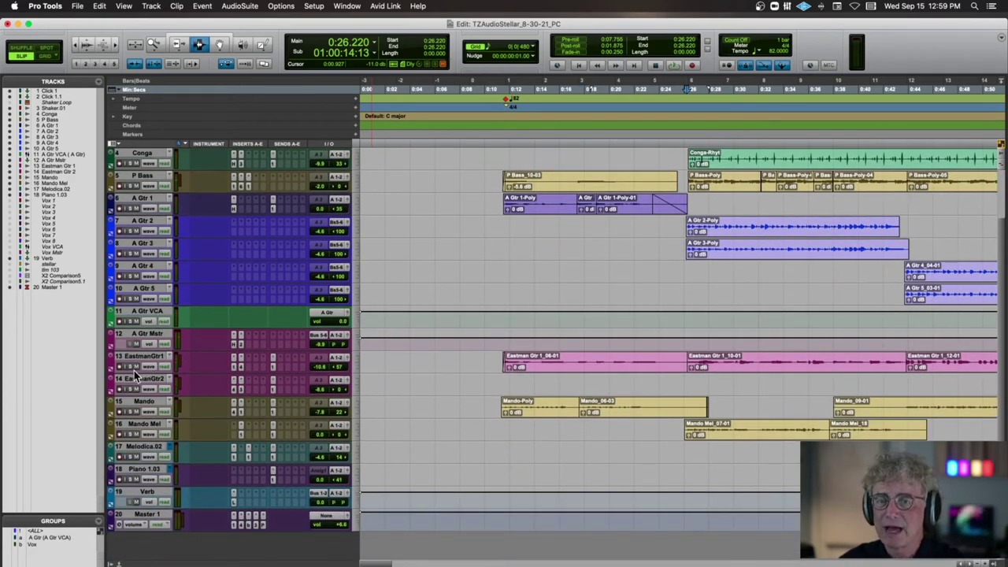
drag(133, 374, 130, 445)
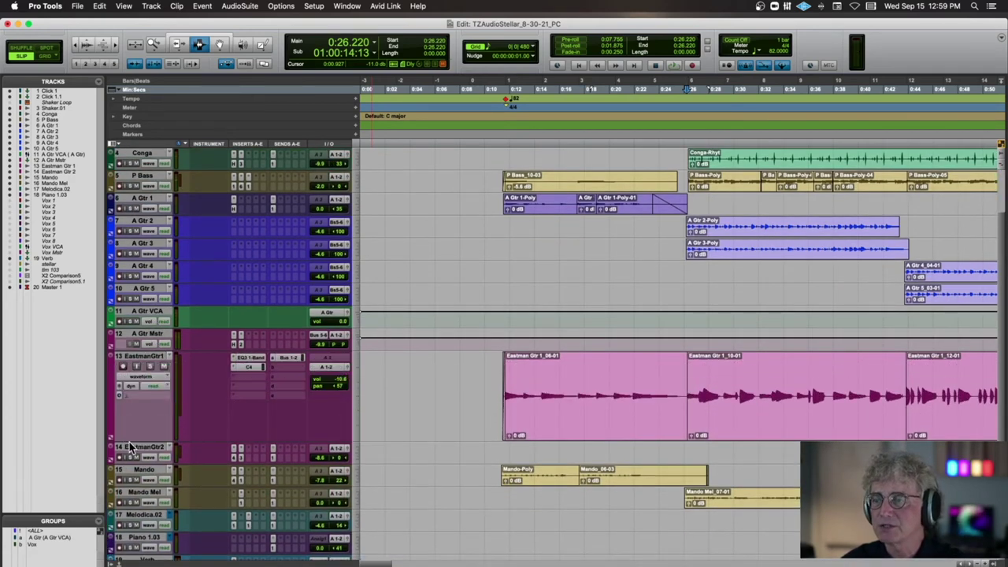
click(502, 394)
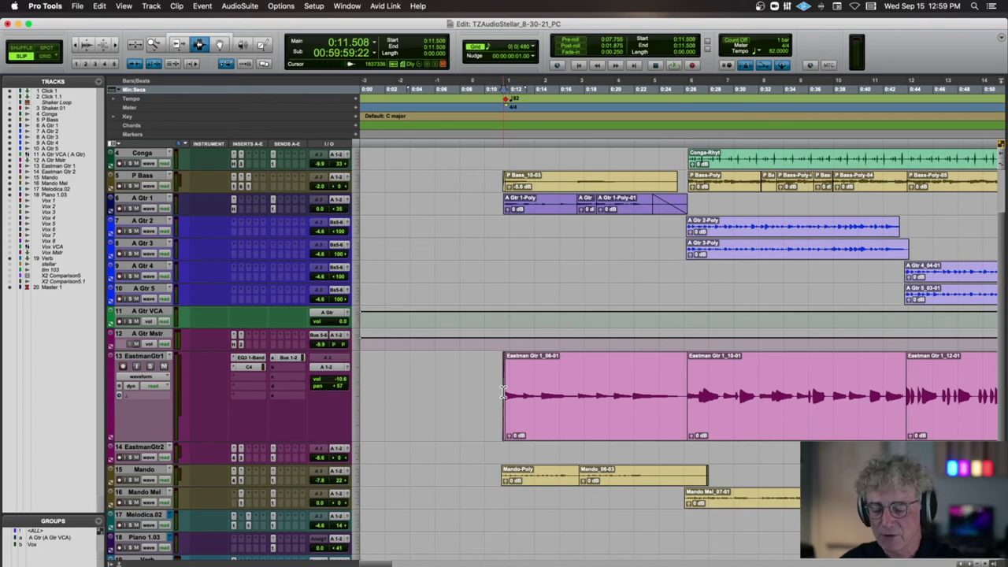
key(super+bracketright)
key(super+bracketright)
click(668, 394)
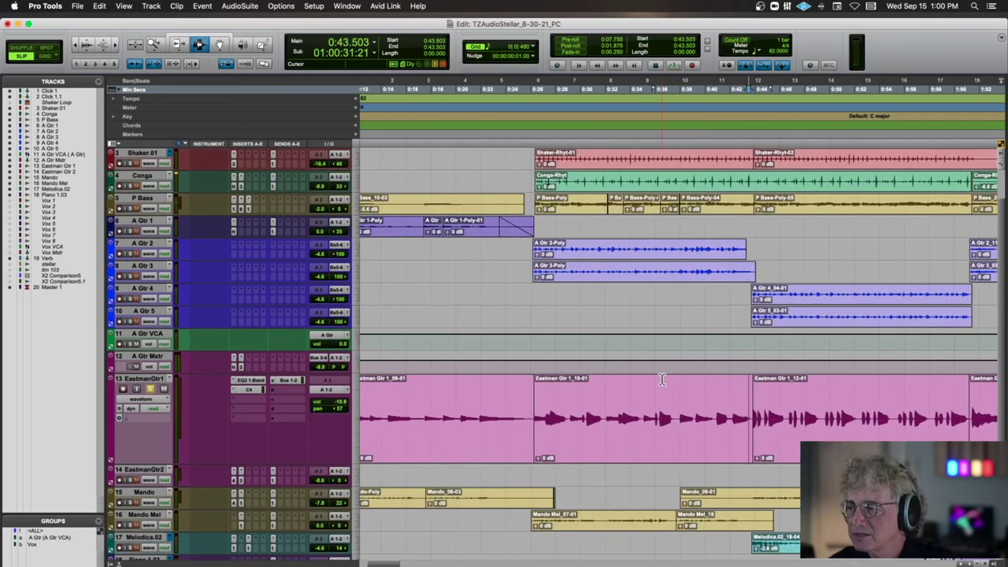
Step: Play the soloed EastmanGtr1 from the start of the Eastman Gtr 1_12-01 clip with its EQ3 1-Band and C4 bypassed
scroll(661, 380, left, 3)
scroll(662, 380, right, 5)
scroll(661, 379, down, 1)
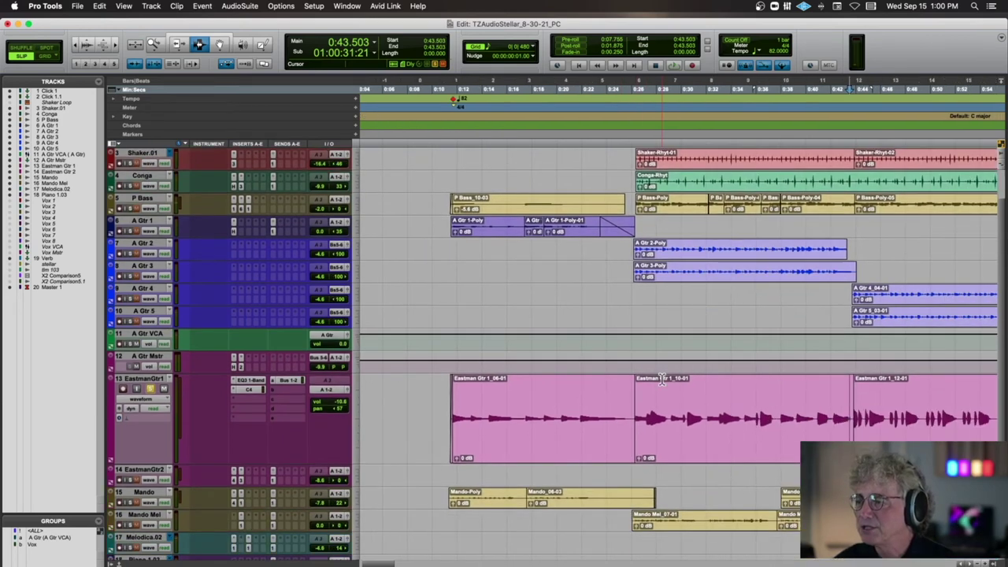
scroll(662, 380, right, 5)
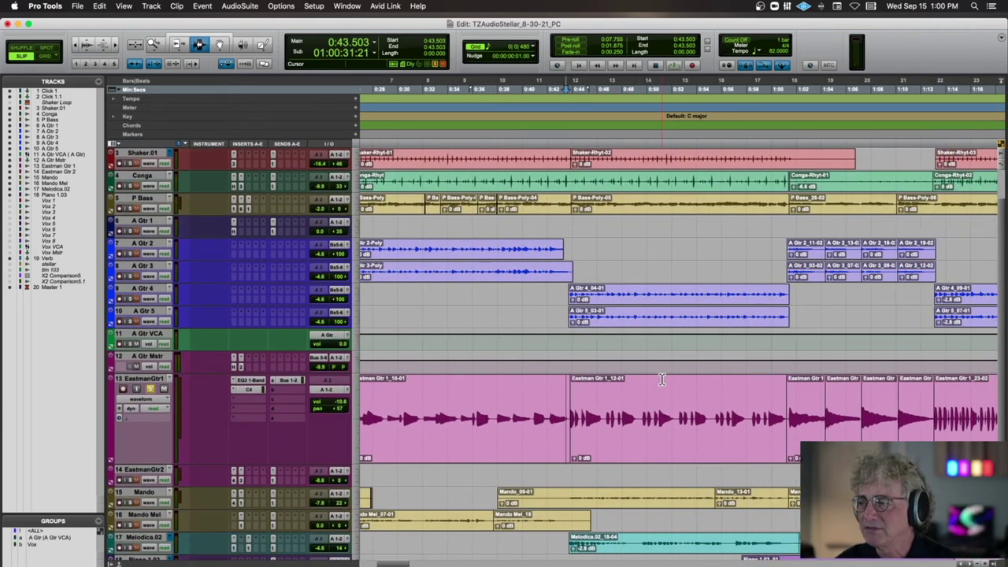
scroll(662, 380, right, 2)
click(521, 403)
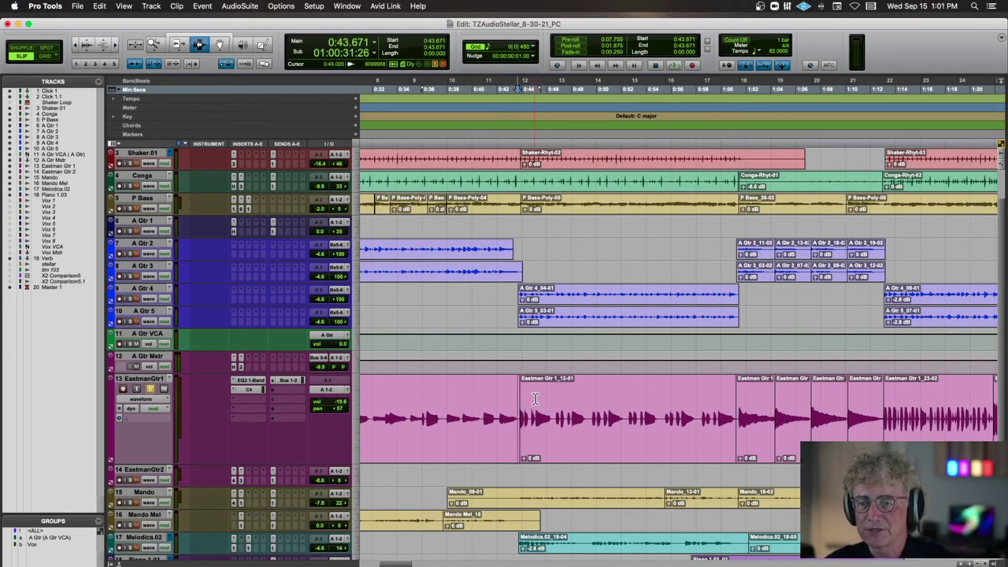
key(space)
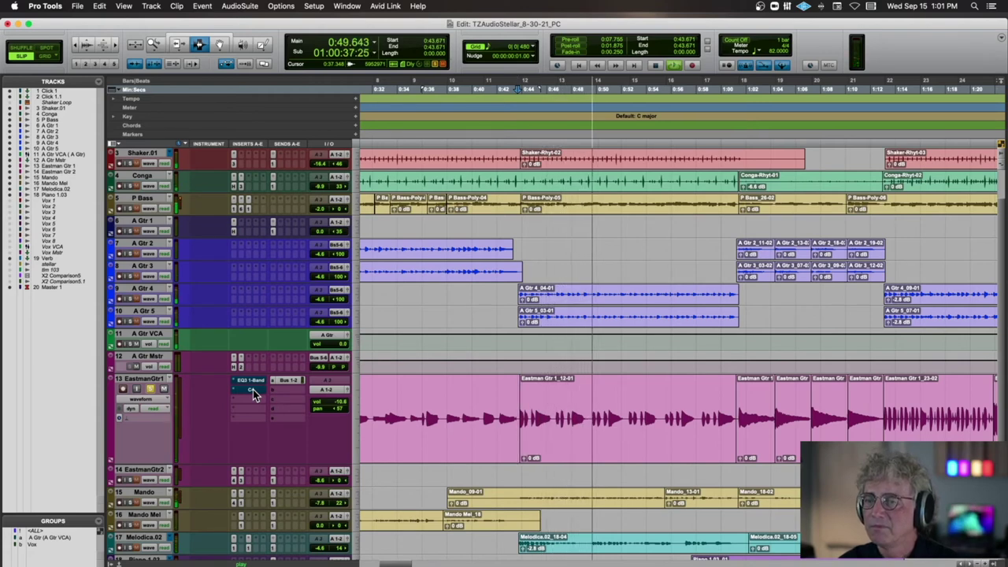
key(space)
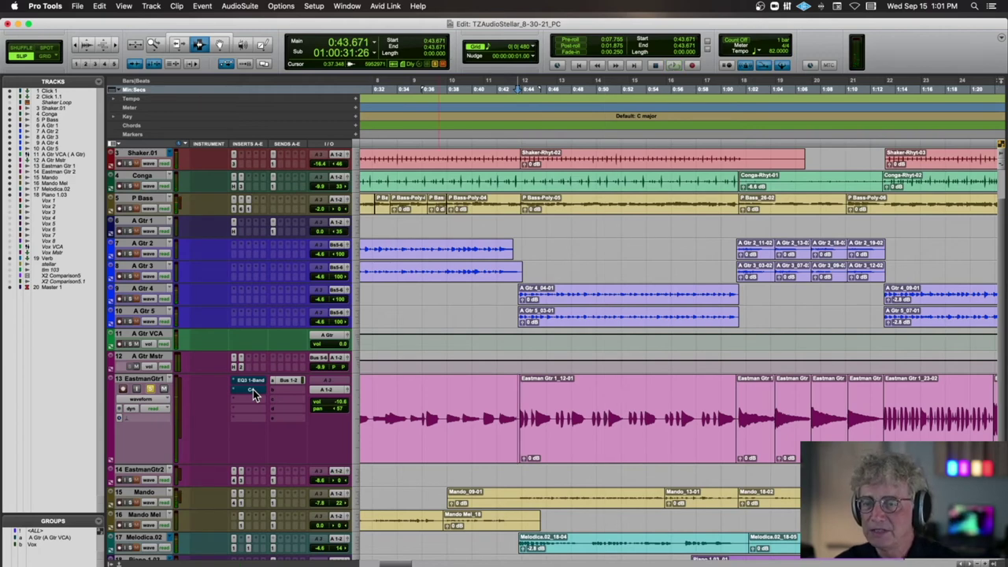
Step: Reactivate the EQ3 1-Band and C4 inserts on EastmanGtr1, replay the soloed track from about 0:43, and stop playback
super+click(253, 384)
key(space)
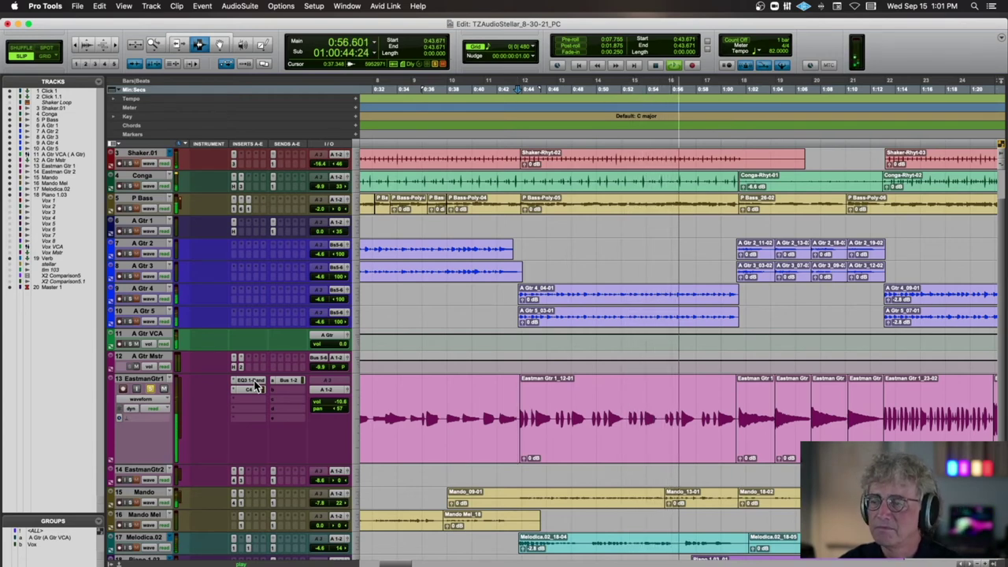
key(space)
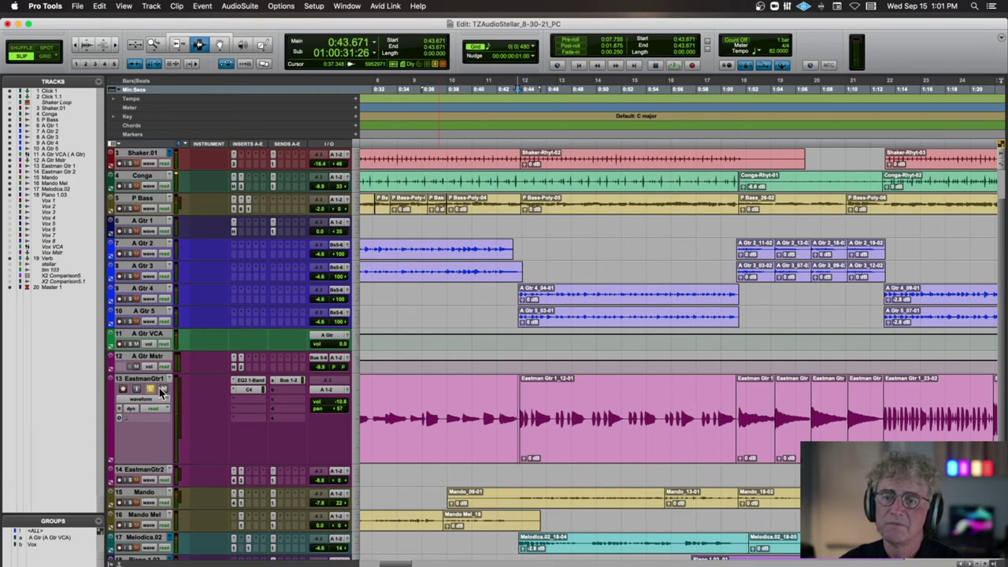
Step: Solo EastmanGtr2 and place the playback cursor at about 1:12.6, just before the Eastman Gtr 1_23-02 clip
click(884, 88)
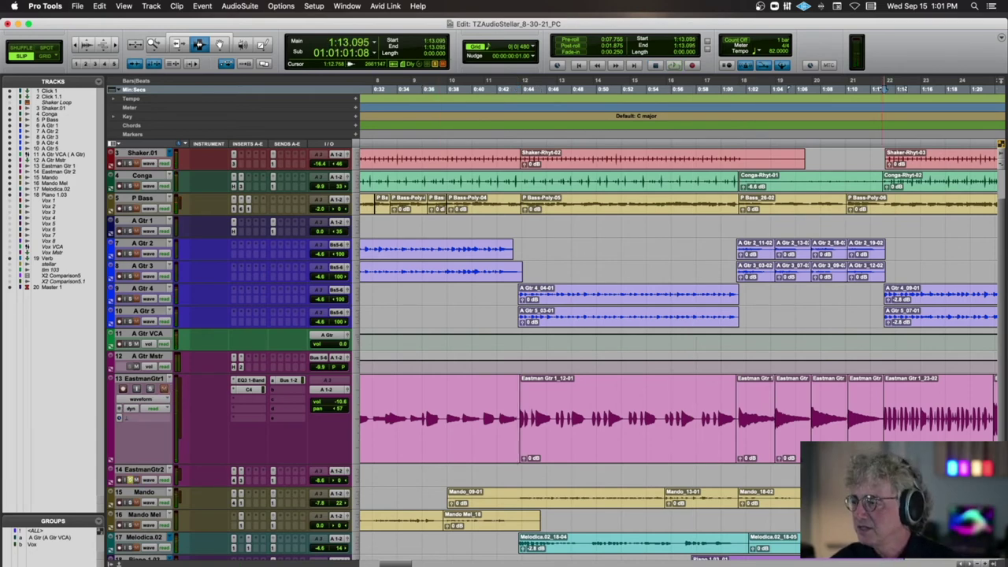
scroll(883, 88, right, 2)
click(831, 89)
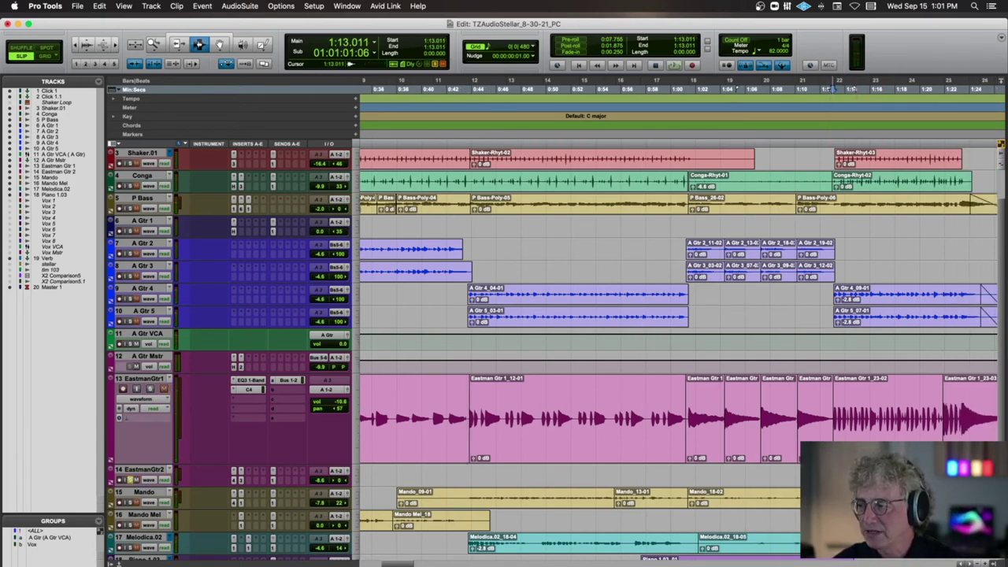
click(827, 89)
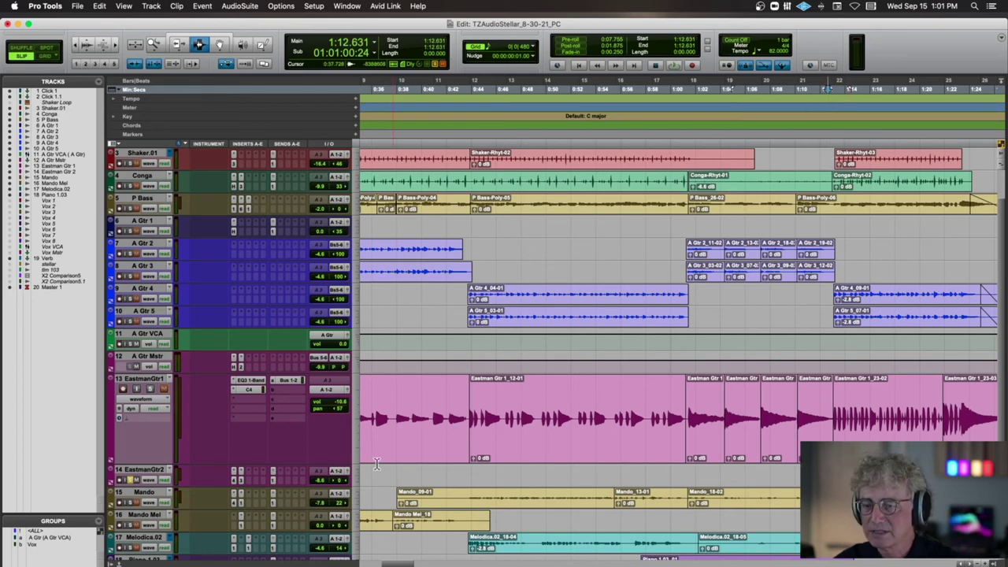
Step: View the C4 and J37 settings on EastmanGtr2, and play the soloed track from about 1:12.6 with both inserts bypassed
click(235, 479)
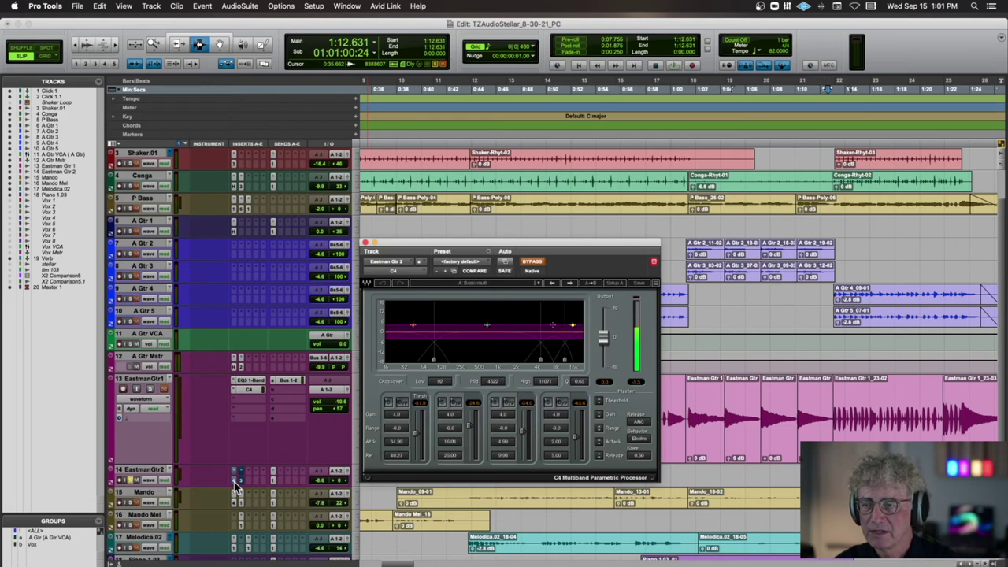
click(241, 482)
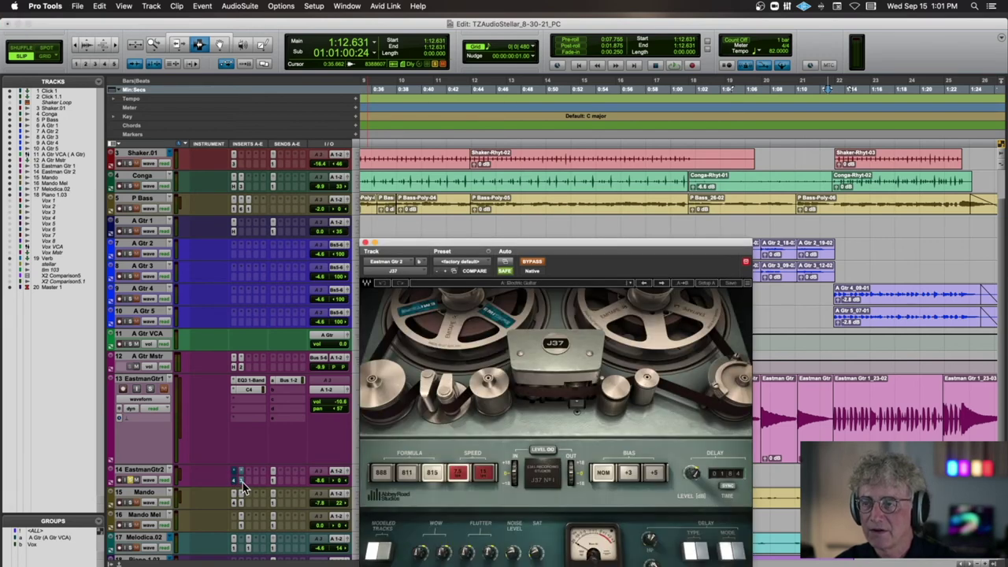
click(367, 245)
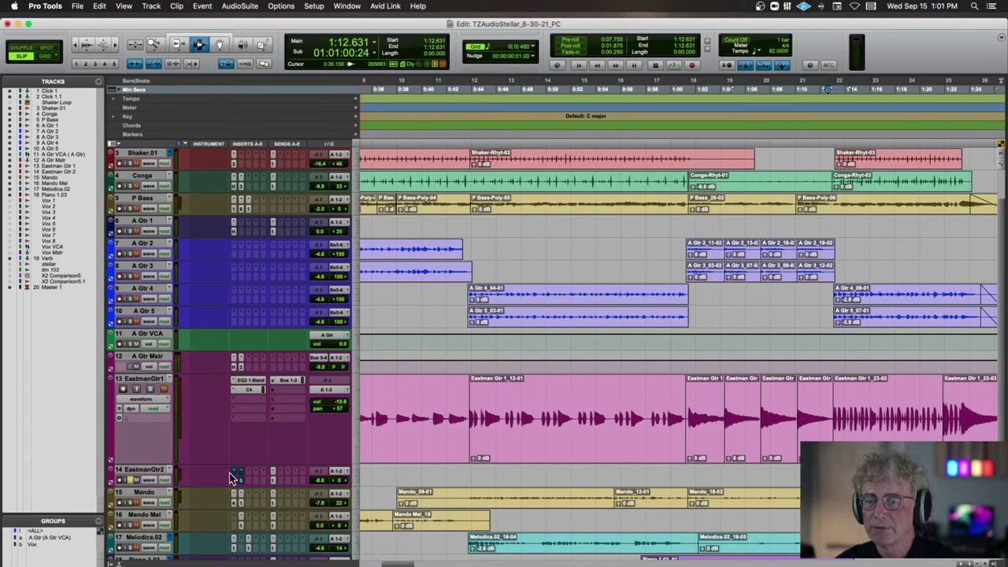
key(space)
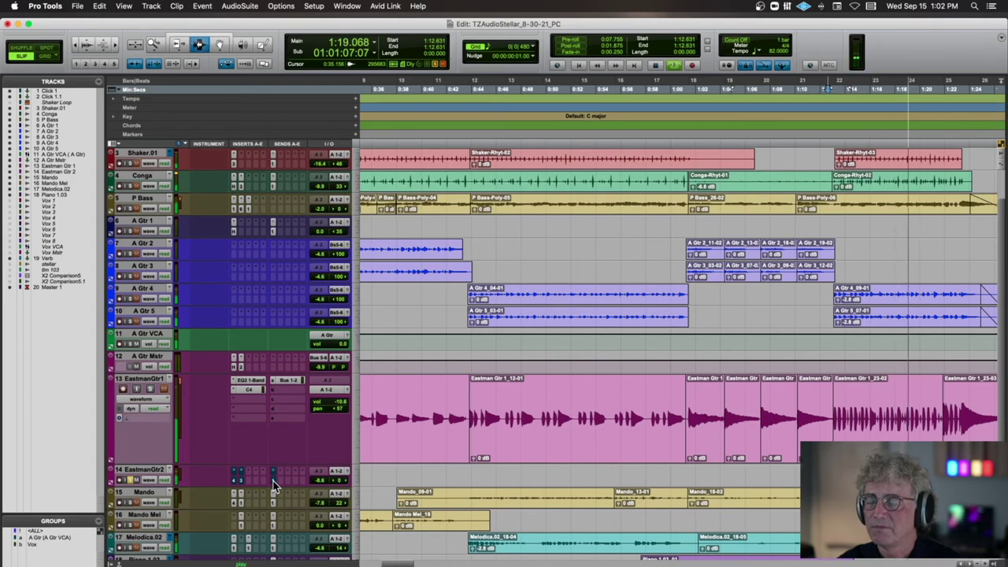
key(space)
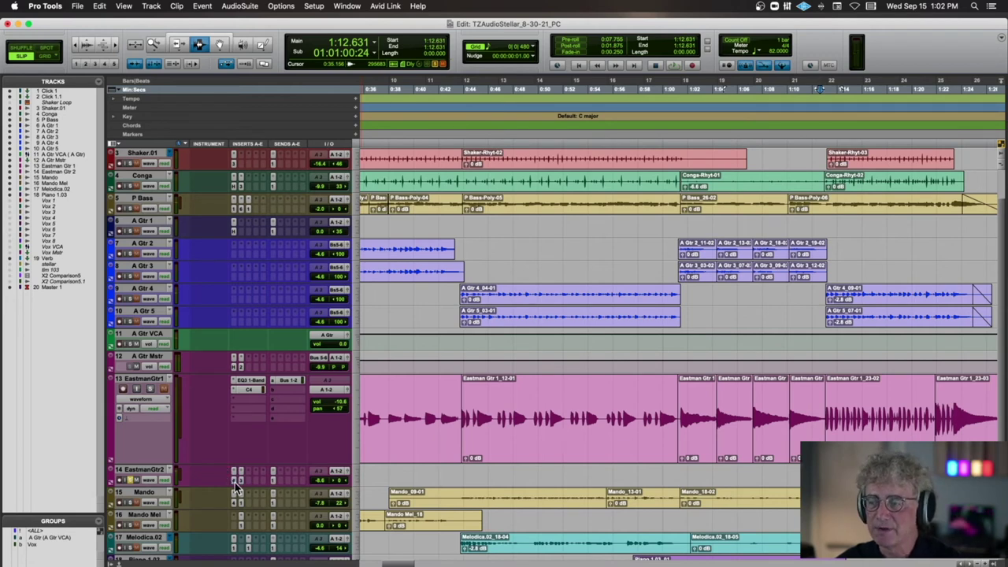
Step: Reactivate EastmanGtr2's C4 and J37 inserts and replay the soloed track from about 1:12.6
key(space)
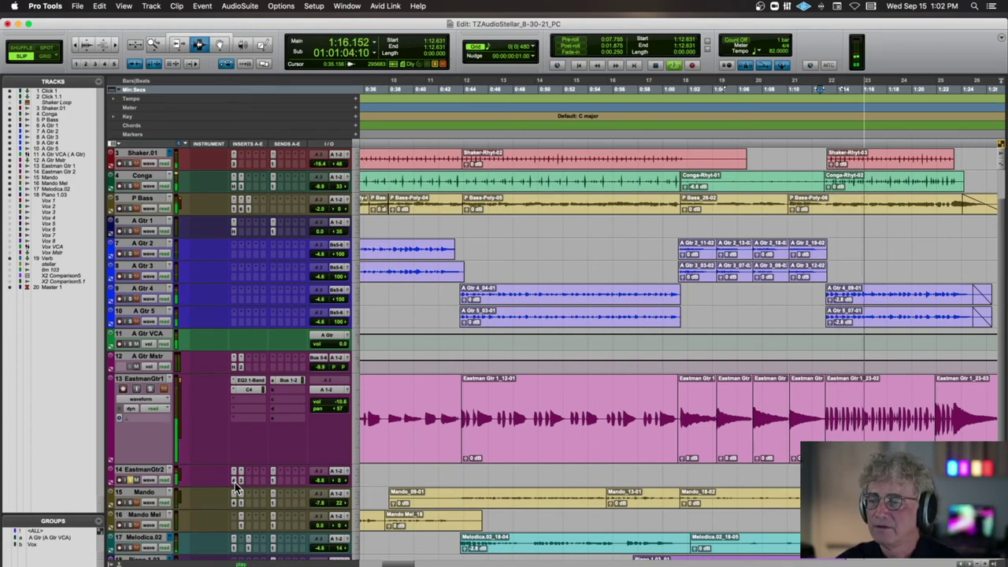
key(r)
key(r)
scroll(235, 485, down, 2)
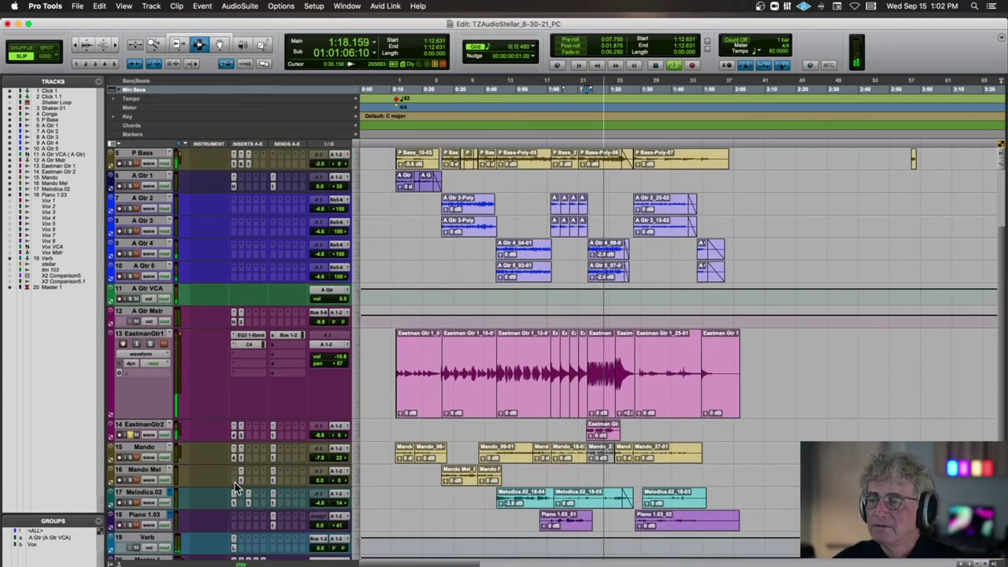
scroll(235, 482, down, 1)
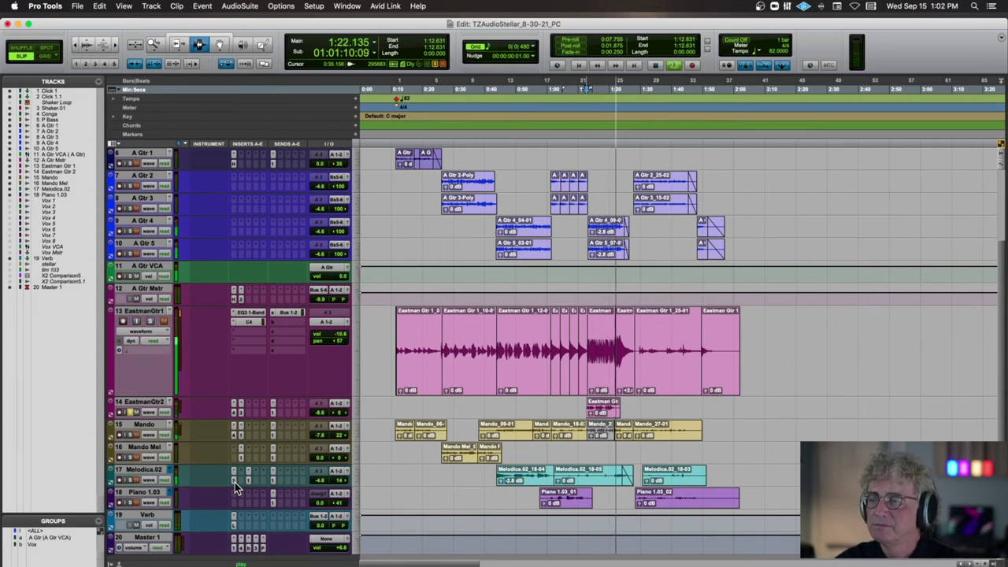
key(space)
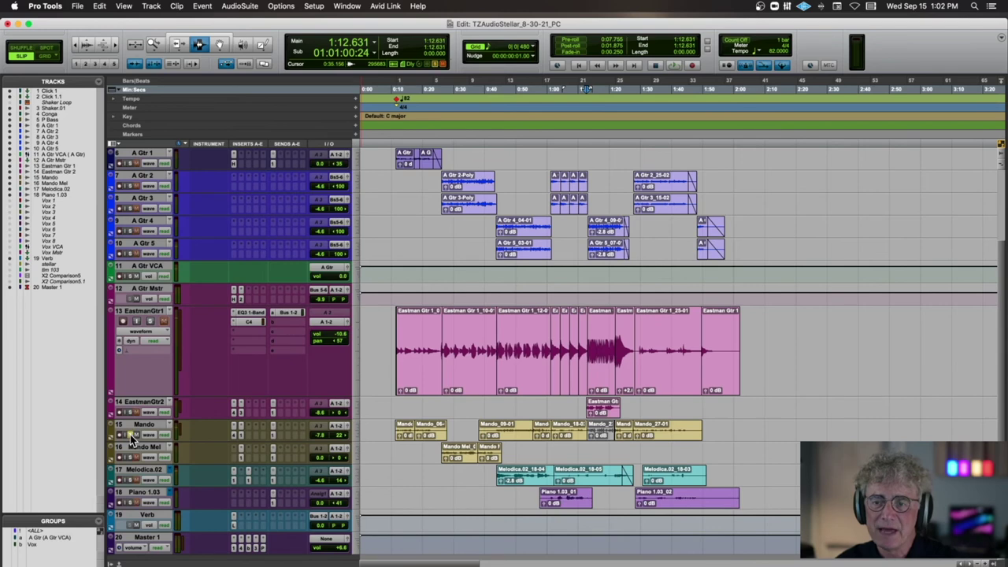
Step: View the UAD Pultec EQP-1A settings on the soloed Mando track and bypass the track's two inserts
click(239, 438)
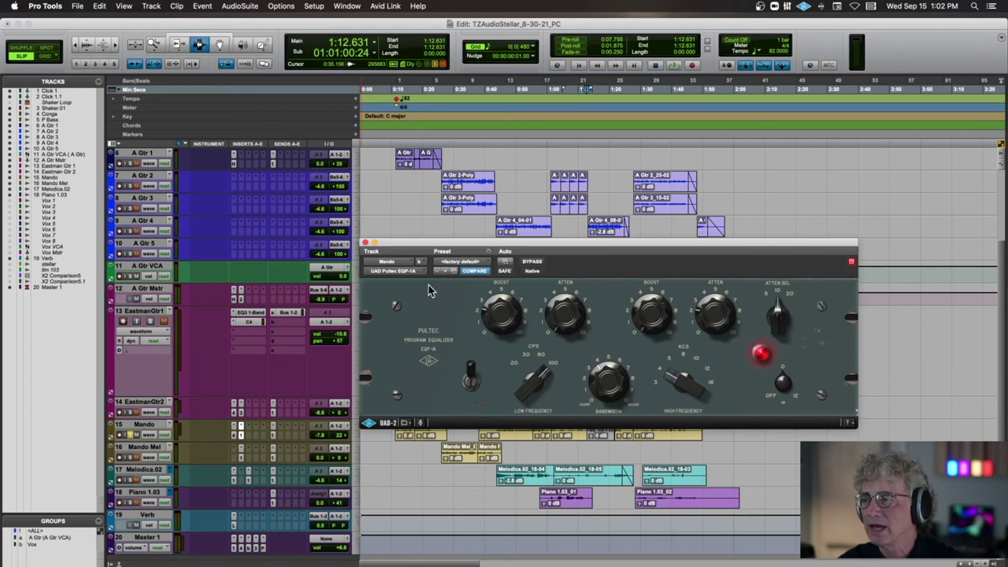
click(365, 242)
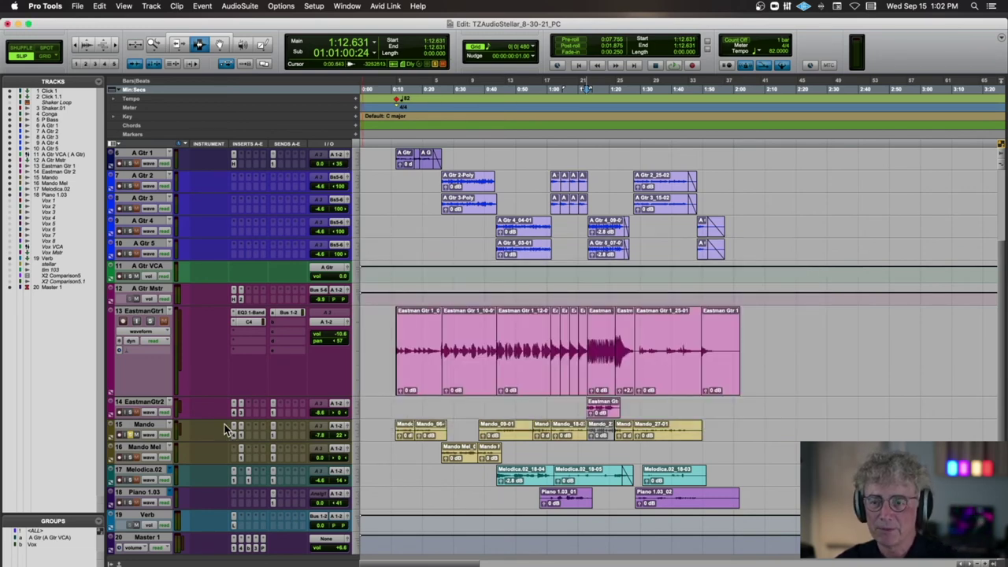
drag(234, 435, 242, 438)
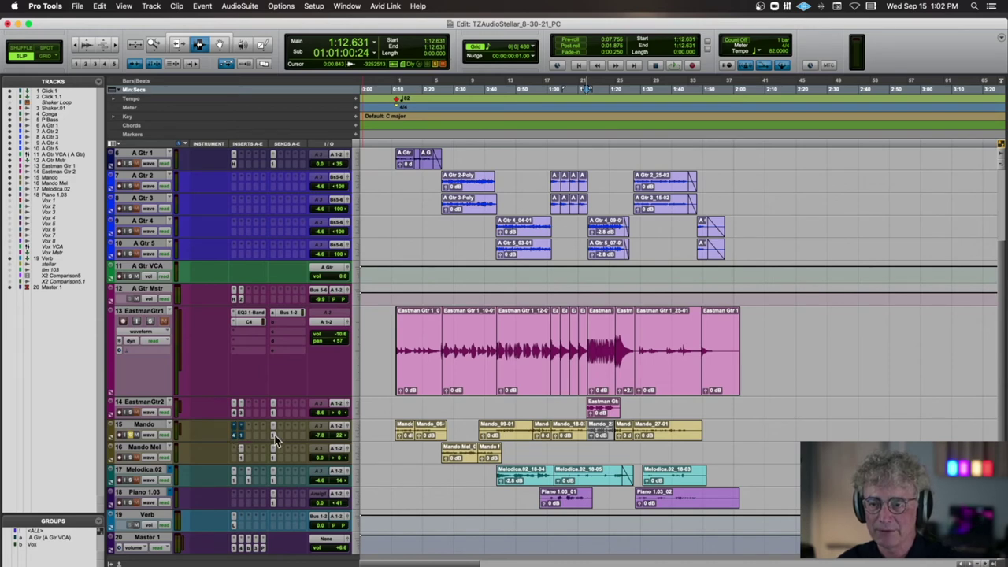
Step: Play the soloed Mando from about 0:42.7 in the Mando_09-01 clip, reactivating its inserts to compare the sound
click(492, 433)
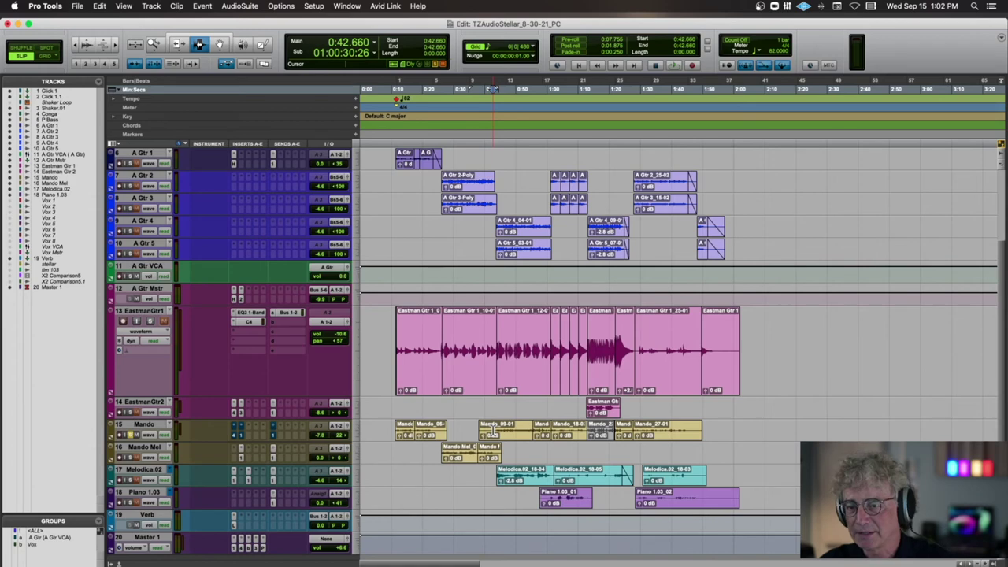
key(space)
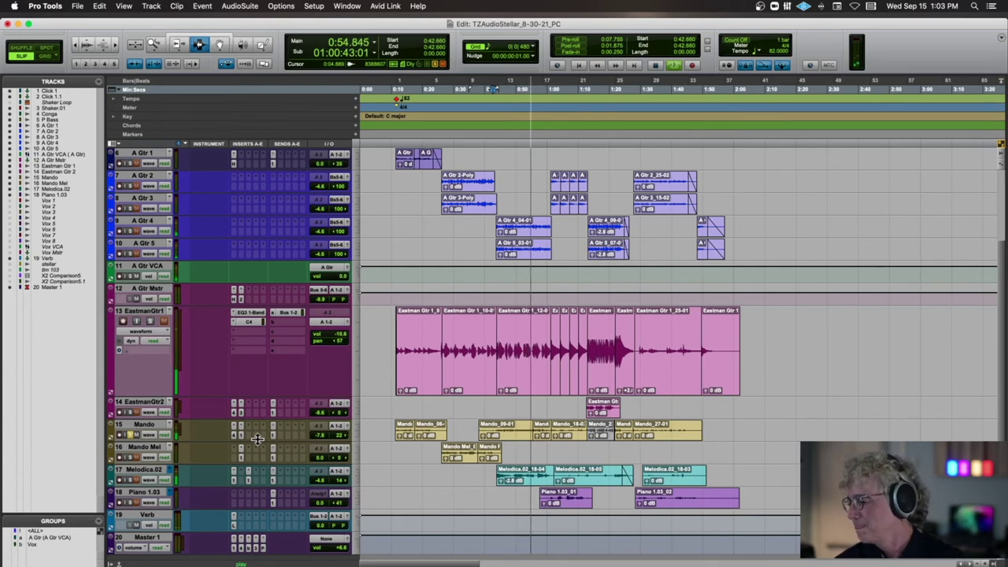
key(space)
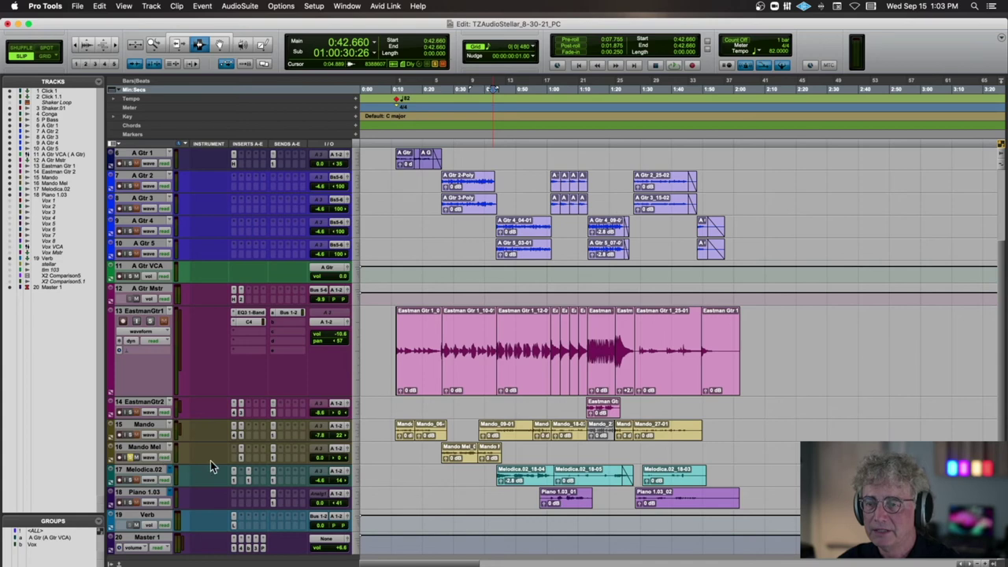
Step: View the UAD Pultec EQP-1A settings on Mando Mel and play the soloed track from about 0:25.8
click(241, 460)
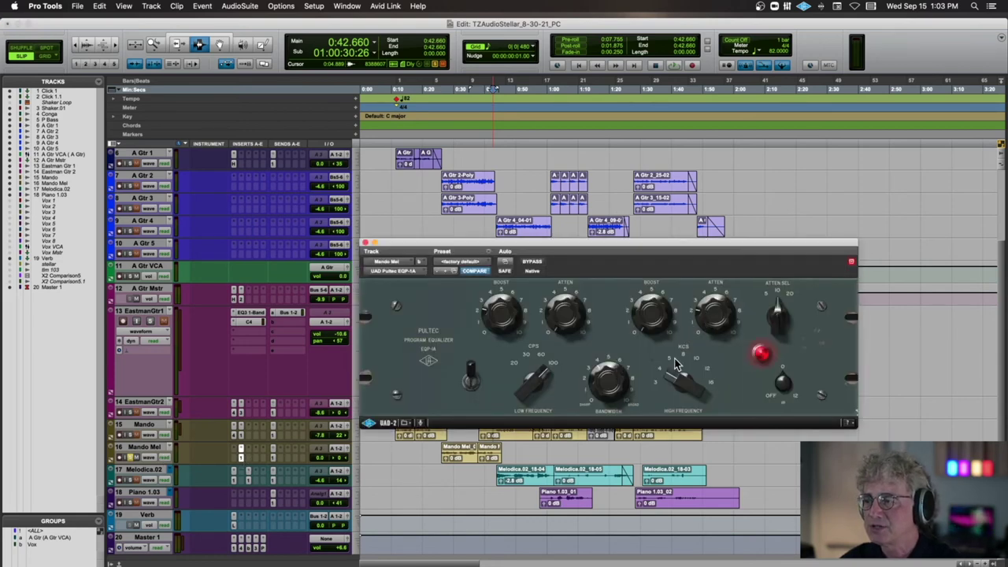
click(366, 244)
key(space)
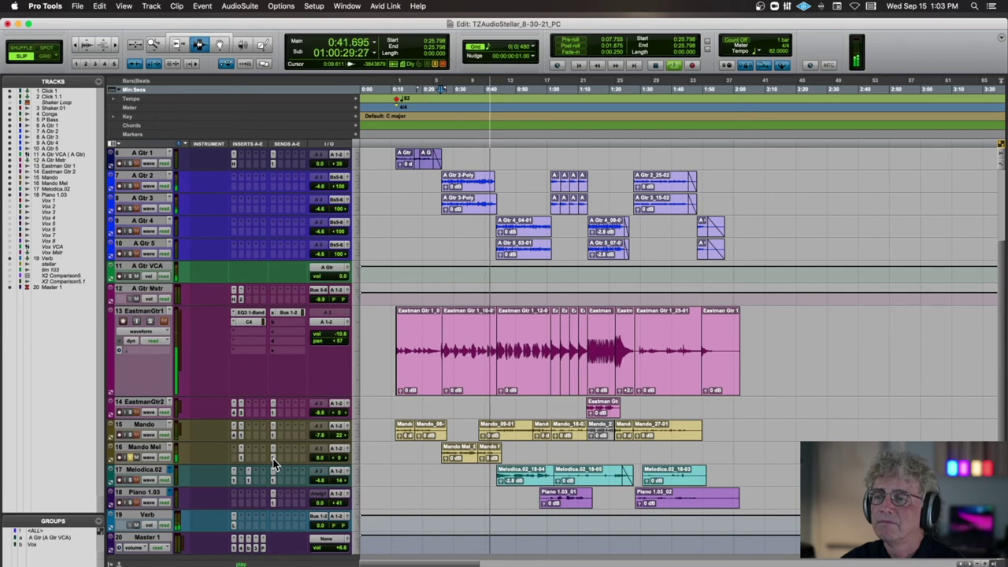
key(space)
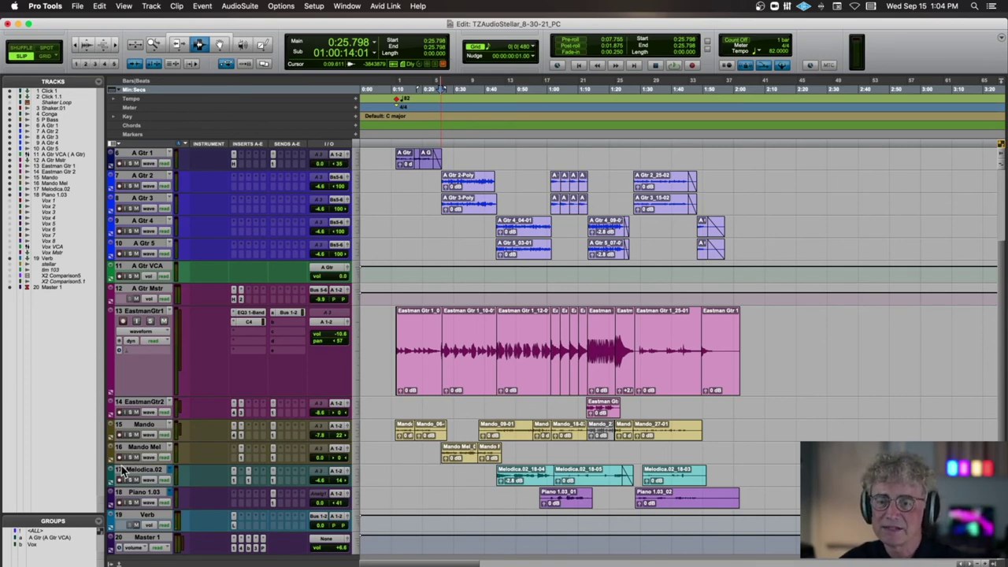
Step: Place the cursor at about 0:43, before the first clip of the soloed Melodica.02, and view its UAD Pultec EQP-1A settings
click(493, 479)
click(492, 479)
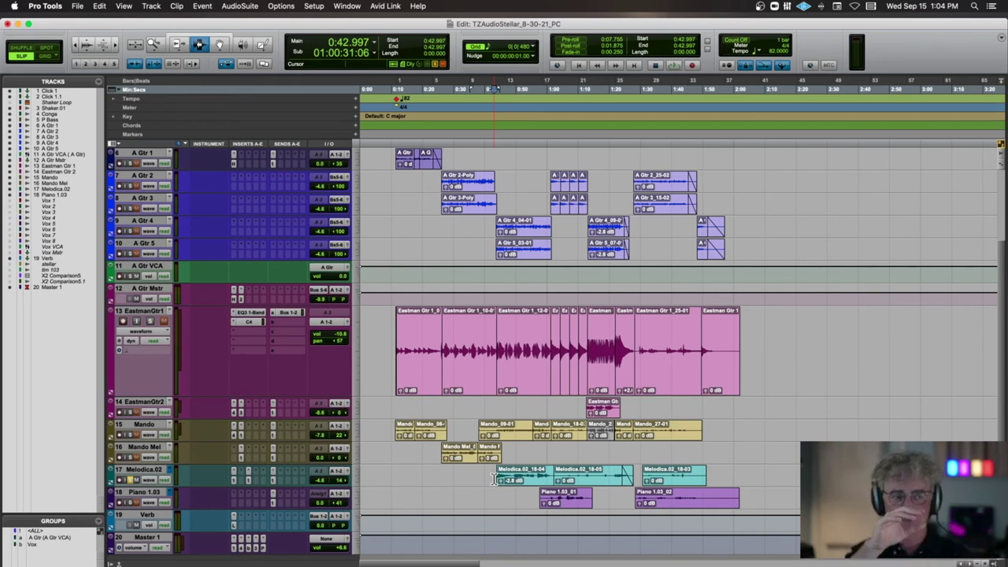
scroll(494, 479, down, 1)
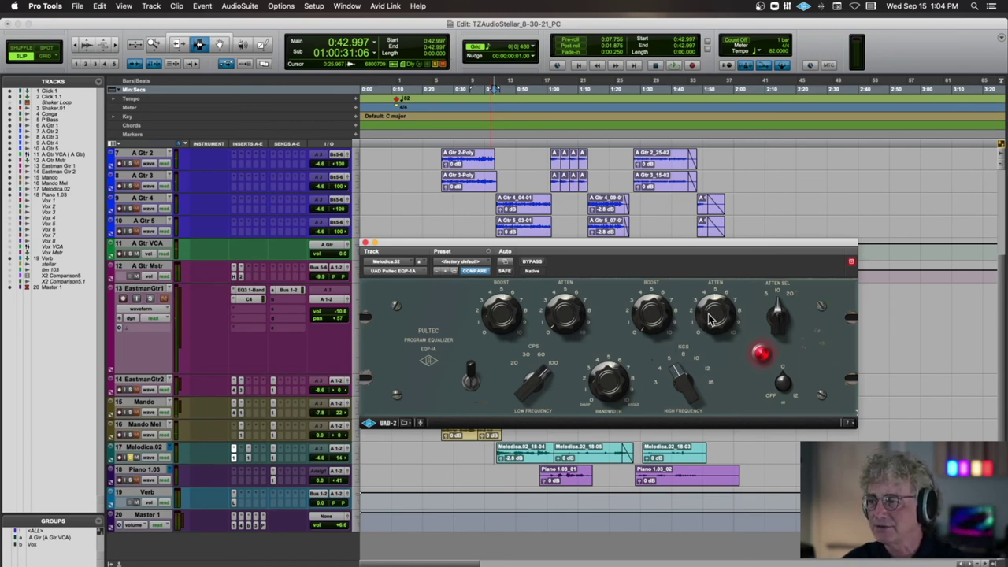
click(366, 244)
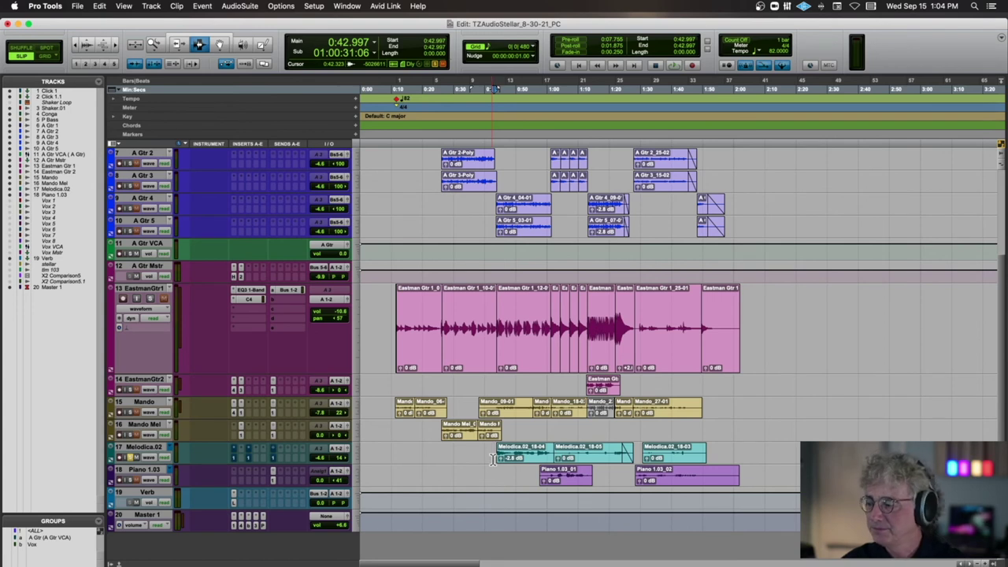
Step: Play the soloed Melodica.02 from about 0:43 with its inserts bypassed
key(space)
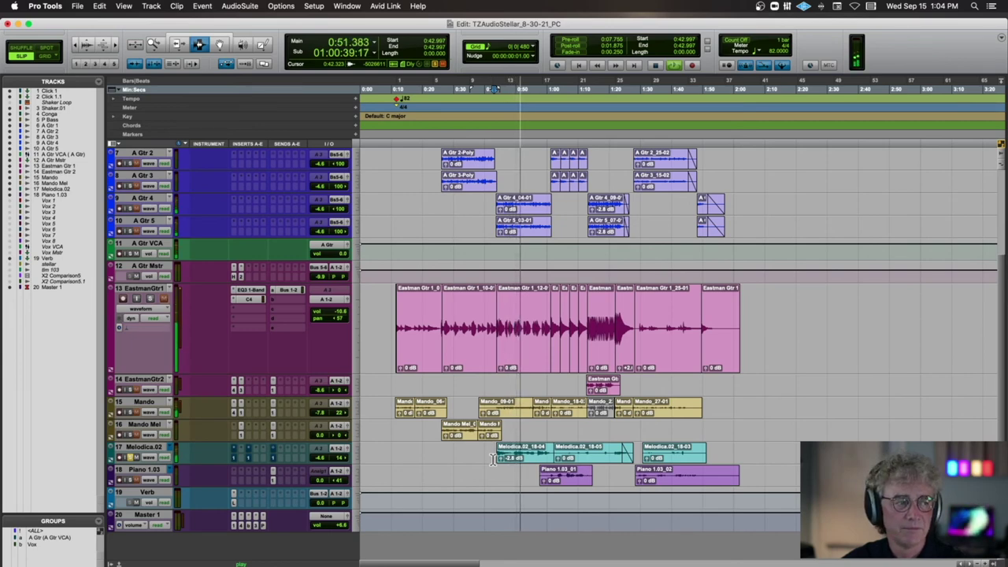
scroll(340, 447, down, 1)
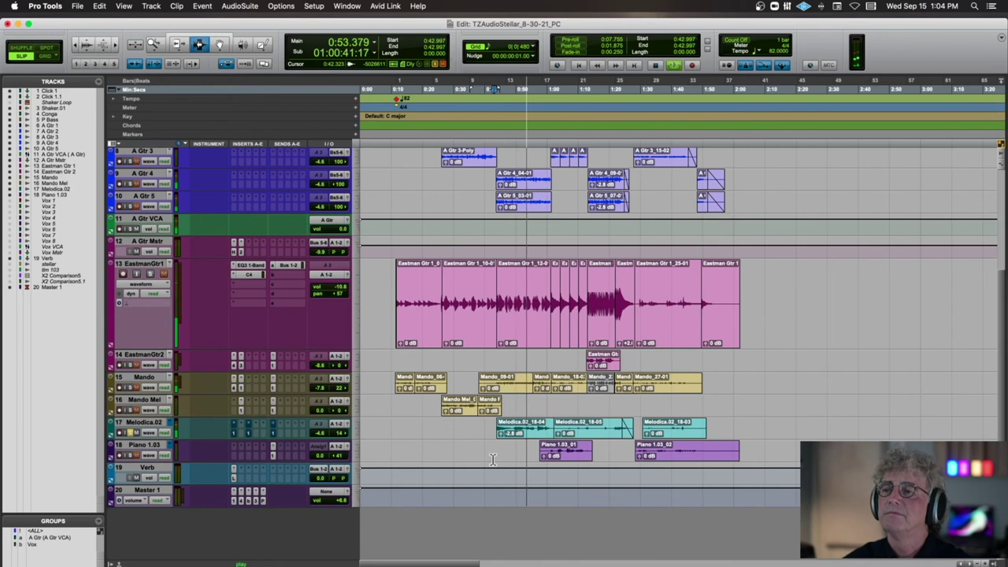
scroll(315, 441, right, 1)
key(space)
Step: Replay the soloed Melodica.02 with its inserts active, stop playback, and remove the solo
key(space)
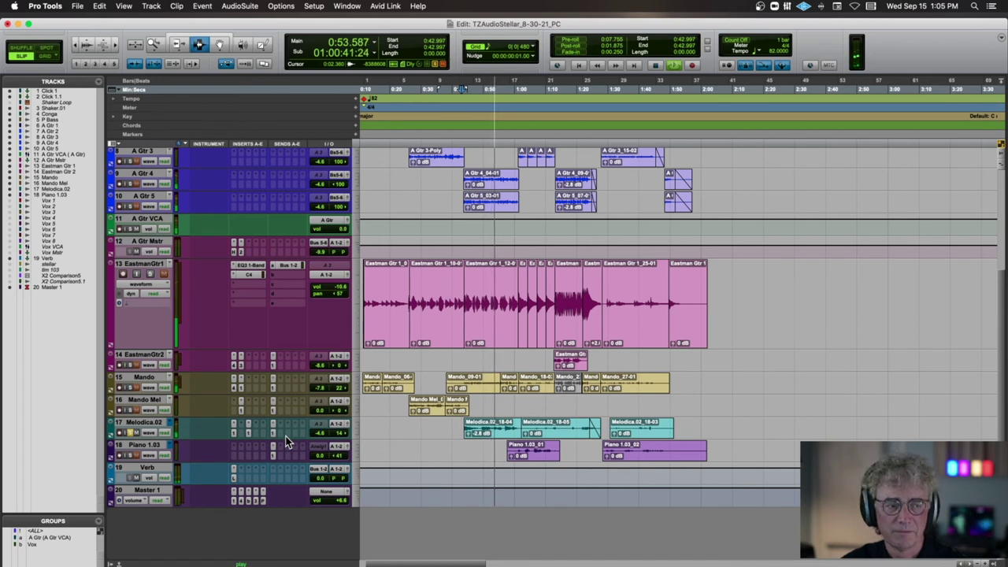
click(131, 433)
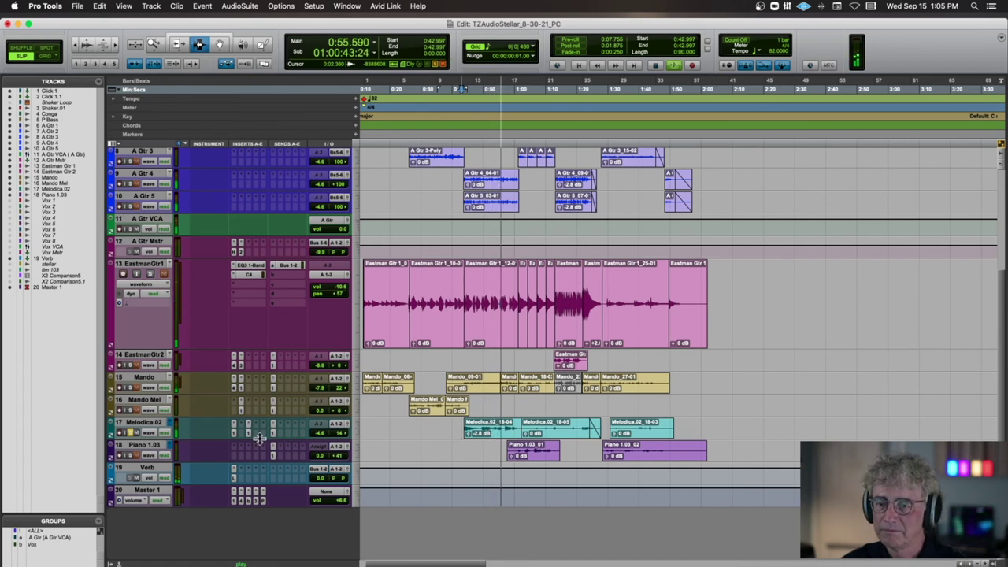
key(space)
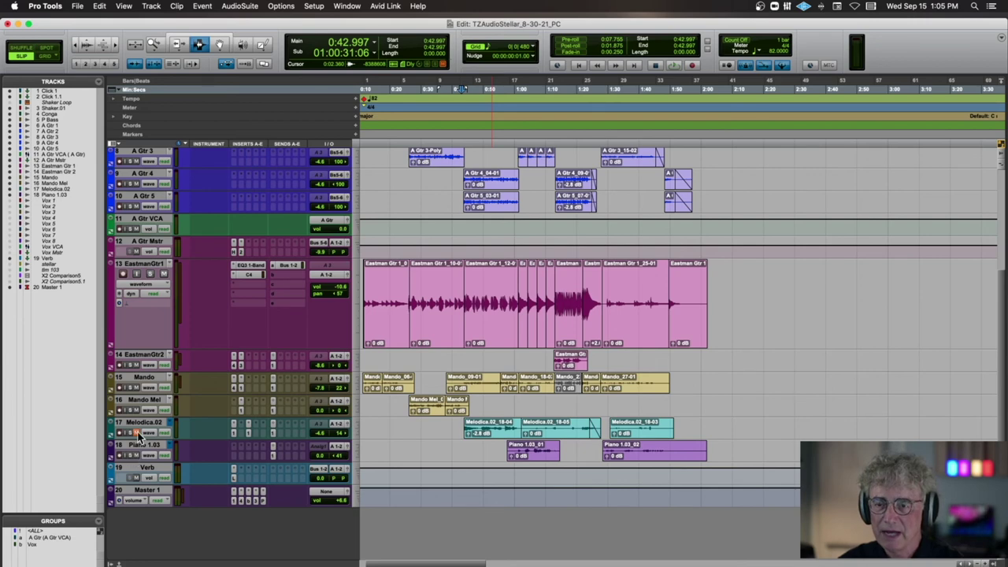
Step: Enlarge the Piano 1.03 track's height and place the playback cursor at about 1:00.9 in the Piano 1.03_01 clip
click(521, 451)
drag(204, 465, 204, 505)
scroll(481, 505, up, 3)
click(649, 497)
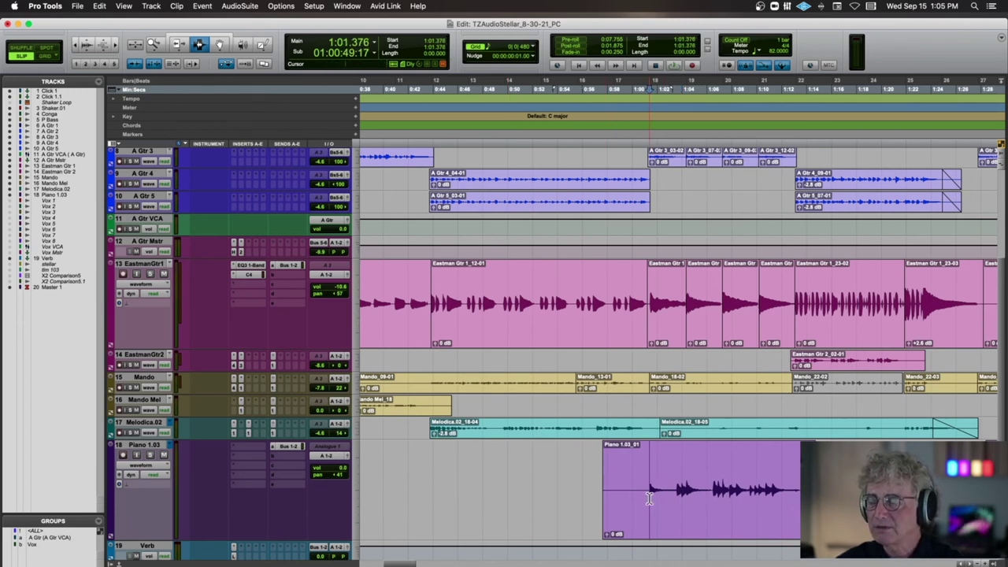
click(642, 496)
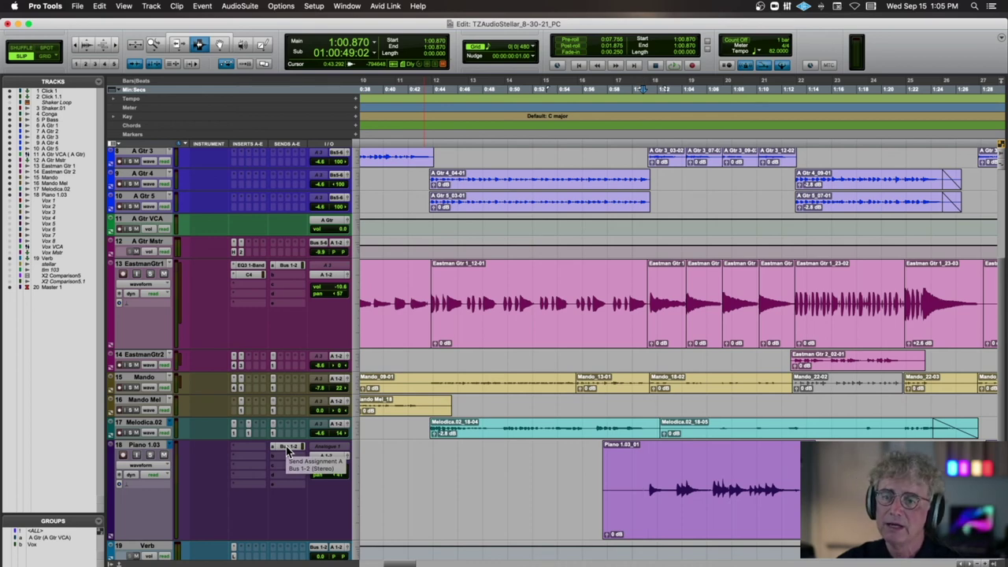
Step: Play the soloed Piano 1.03 with its Bus 1-2 send muted, from about 1:00.9 and again from about 1:40.7
key(space)
click(150, 455)
key(super+bracketleft)
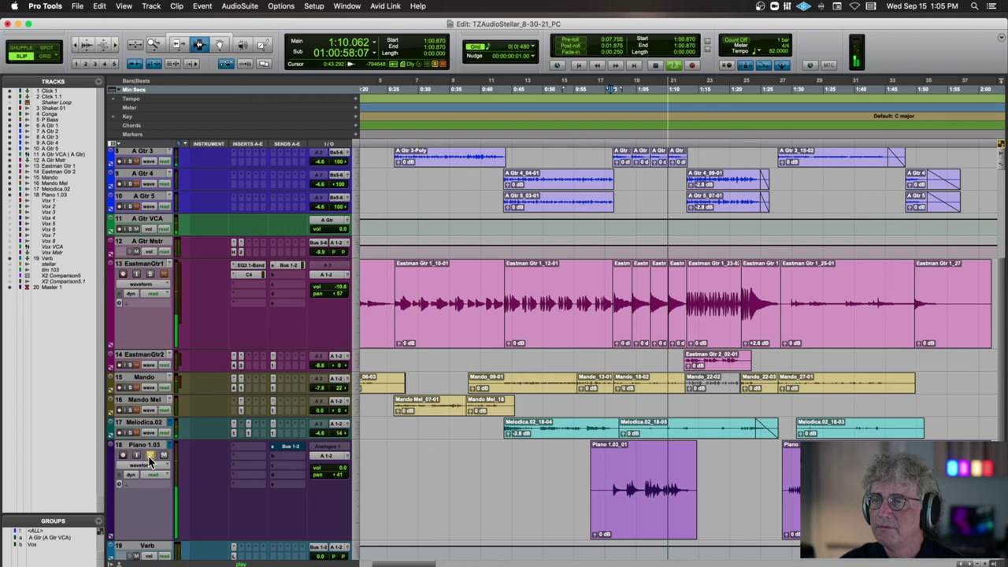
scroll(255, 460, up, 3)
click(858, 504)
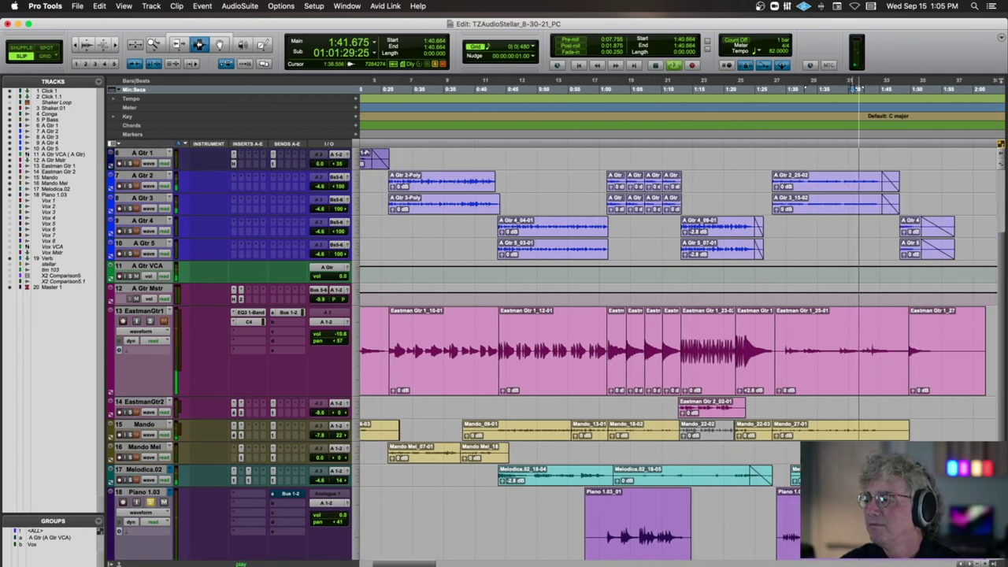
Step: Reactivate Piano 1.03's Bus 1-2 send, replay the soloed track from about 1:00.9, and stop playback
scroll(677, 355, down, 2)
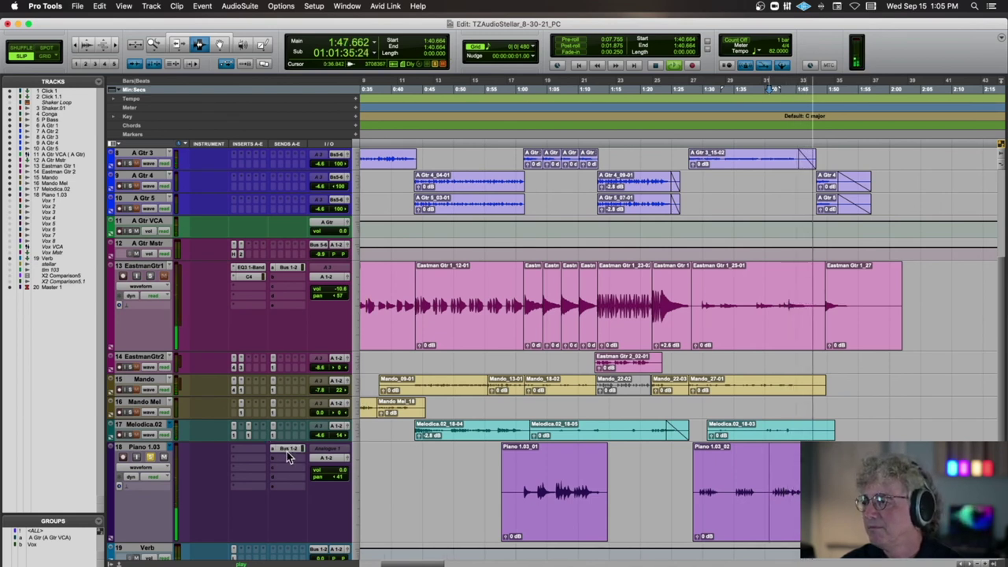
click(526, 501)
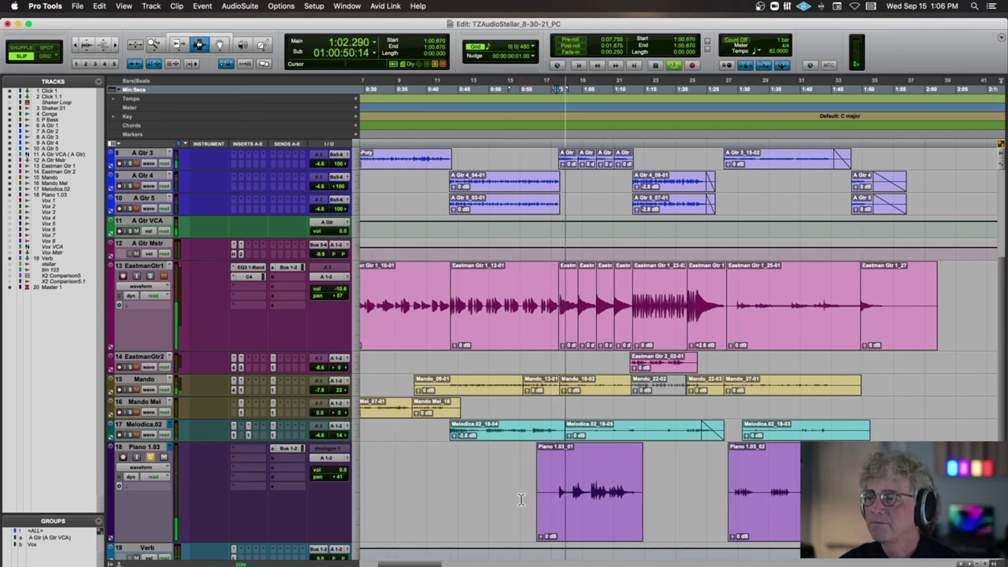
key(space)
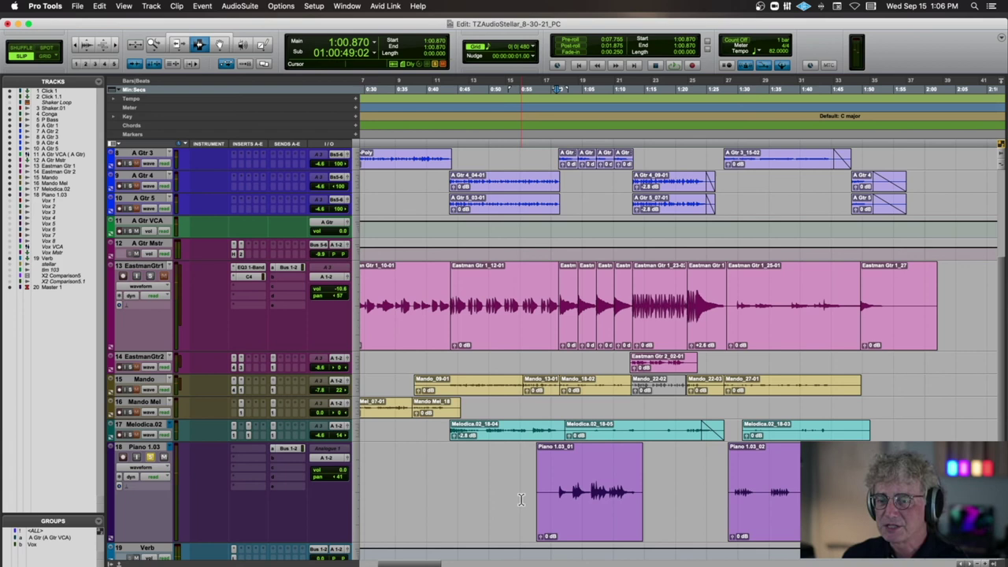